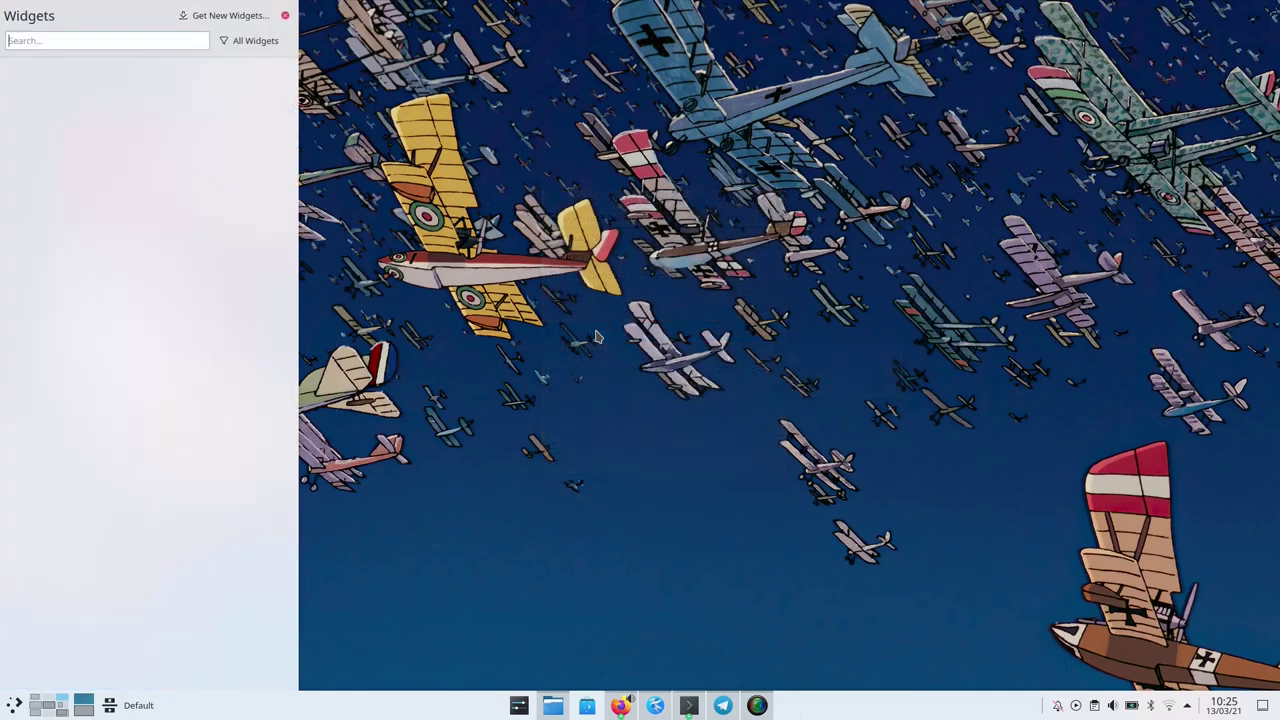
Search the online widget store for 'customization saver', confirm it's installed, and close the store.
left_click(225, 15)
left_click(203, 33)
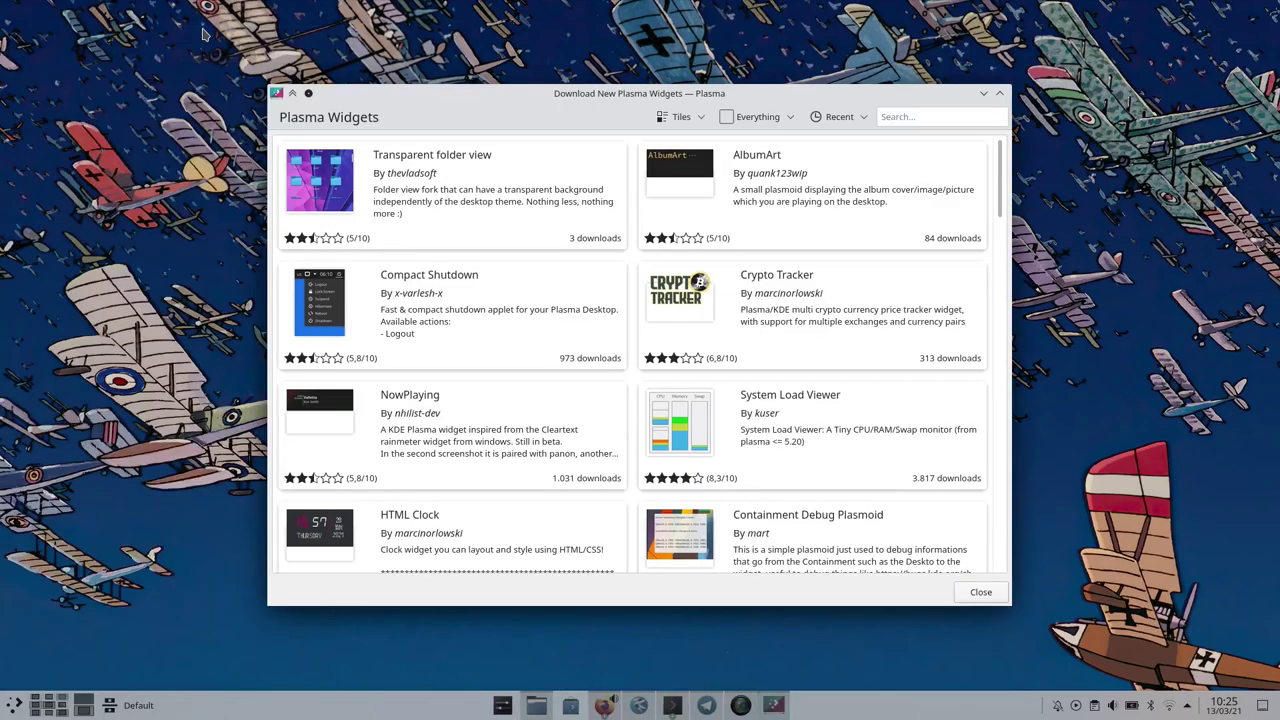
left_click(889, 115)
type("customization saver")
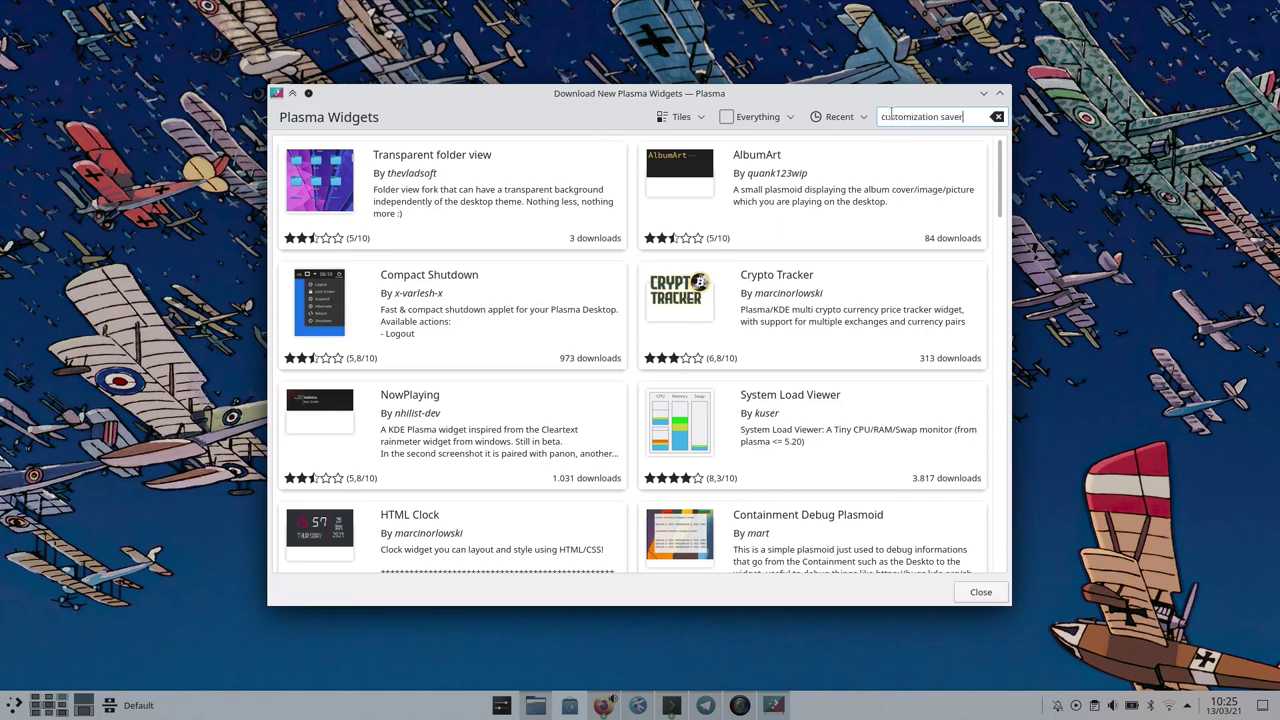
key("Return")
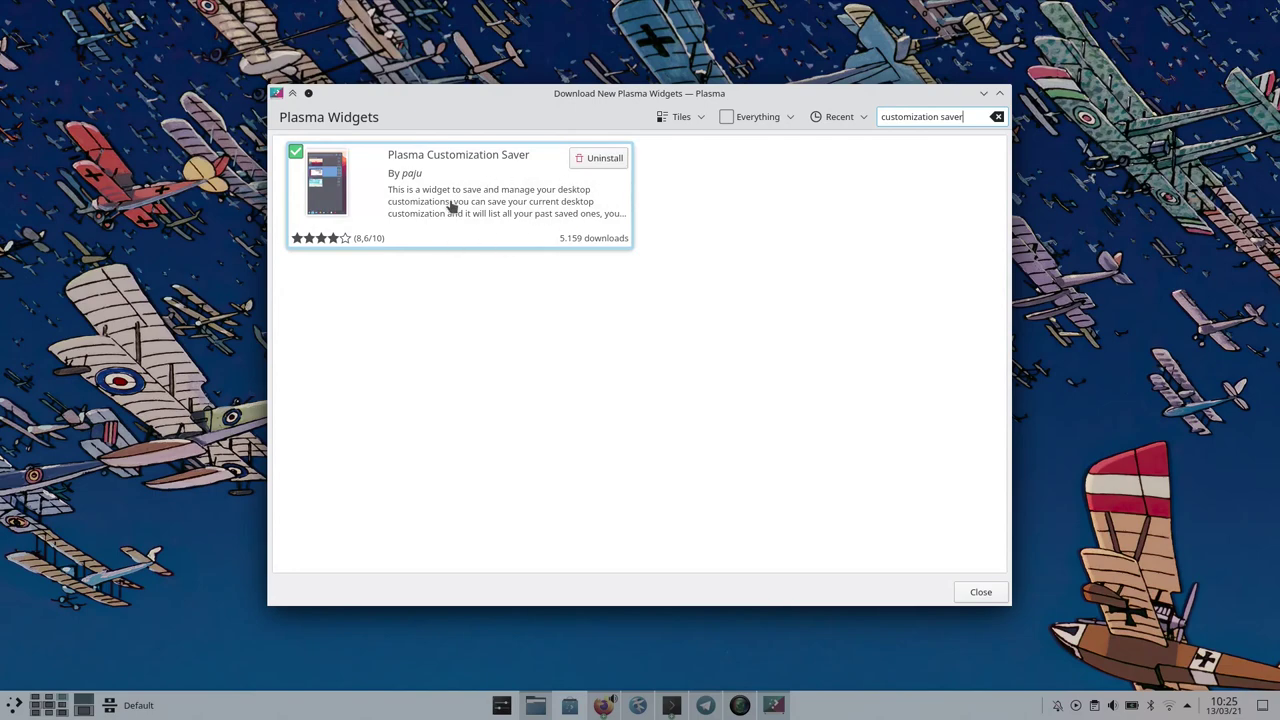
left_click(975, 592)
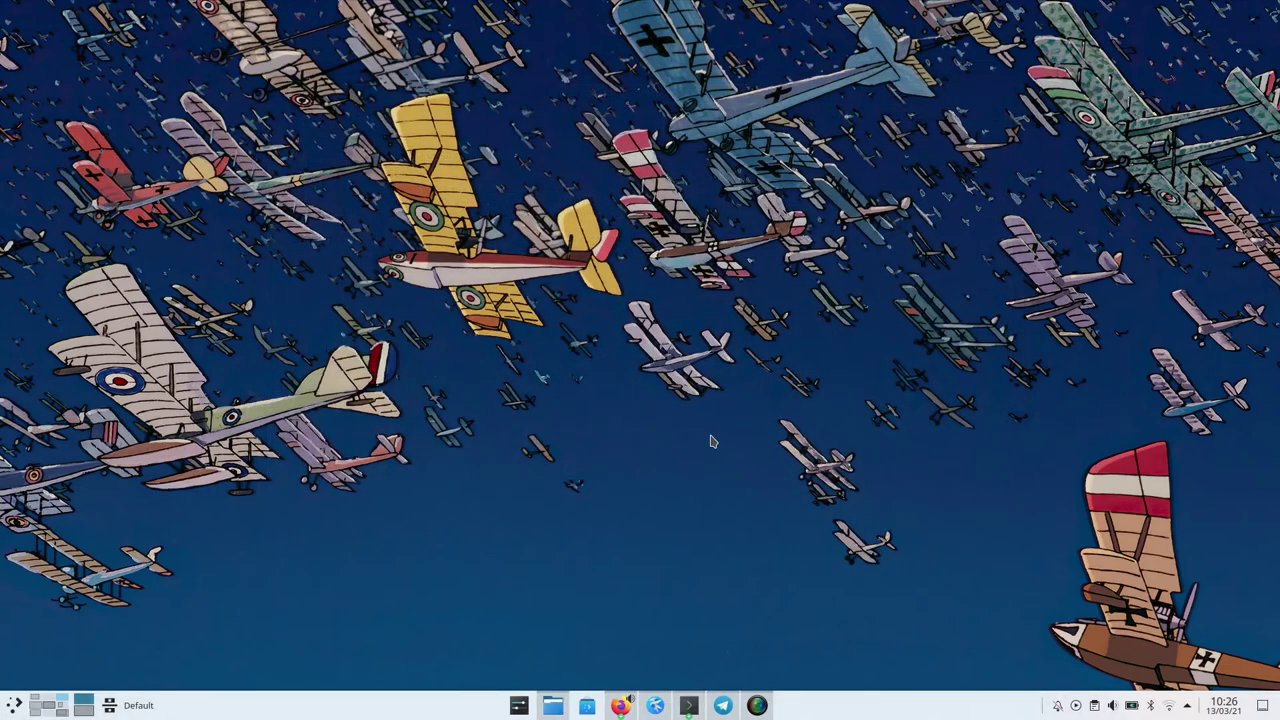
Drag the PlasmaConfigSaver widget into the bottom panel's tray area, then put the panel into edit mode.
right_click(710, 436)
left_click(762, 578)
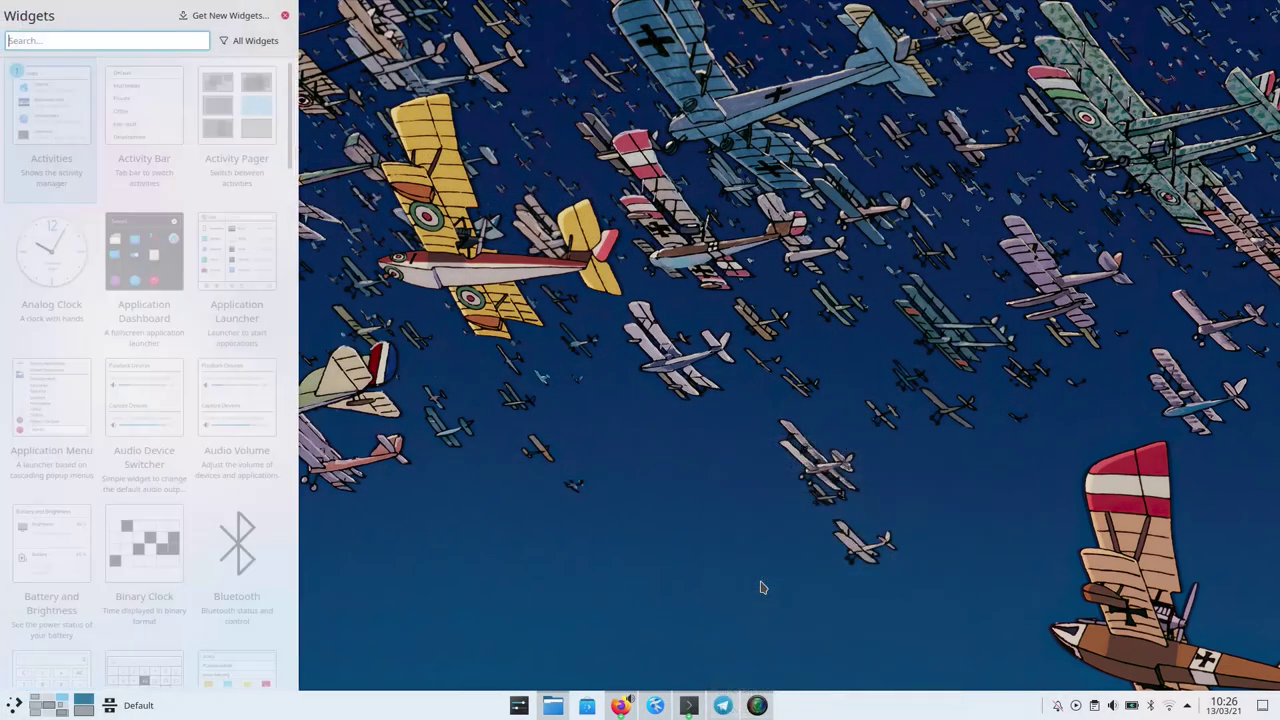
type("conf")
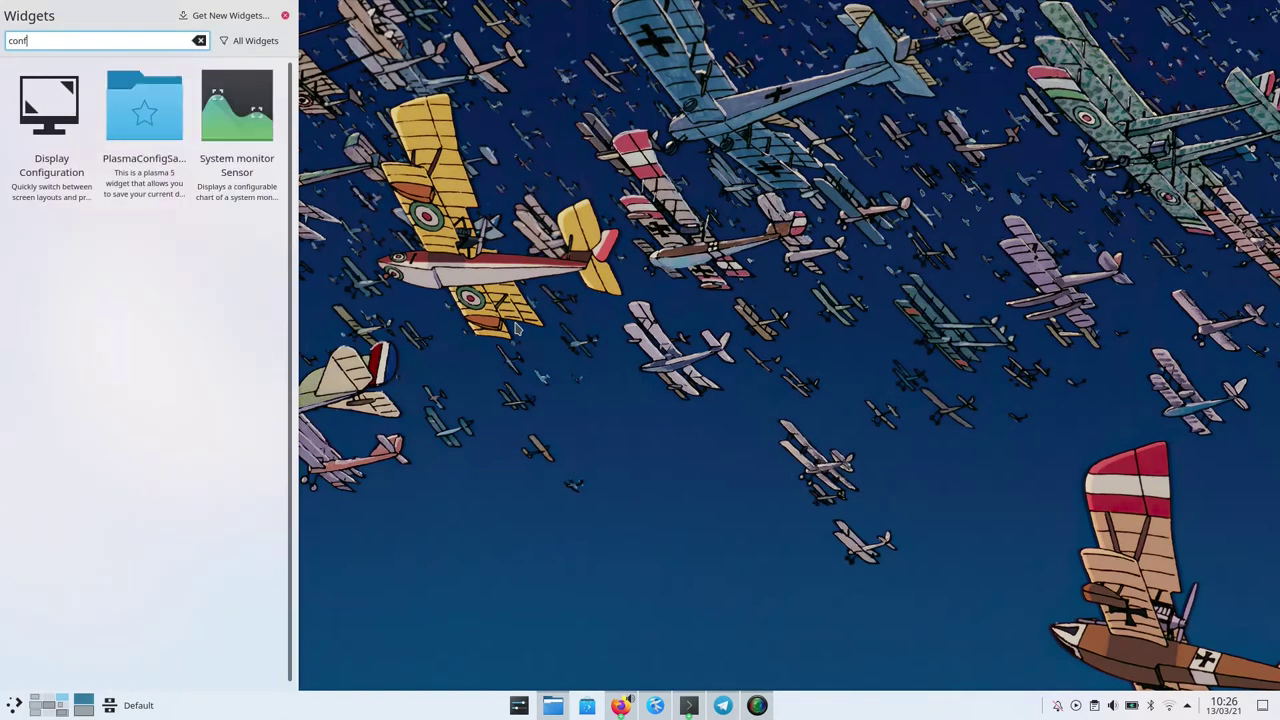
left_click_drag(133, 111, 1024, 676)
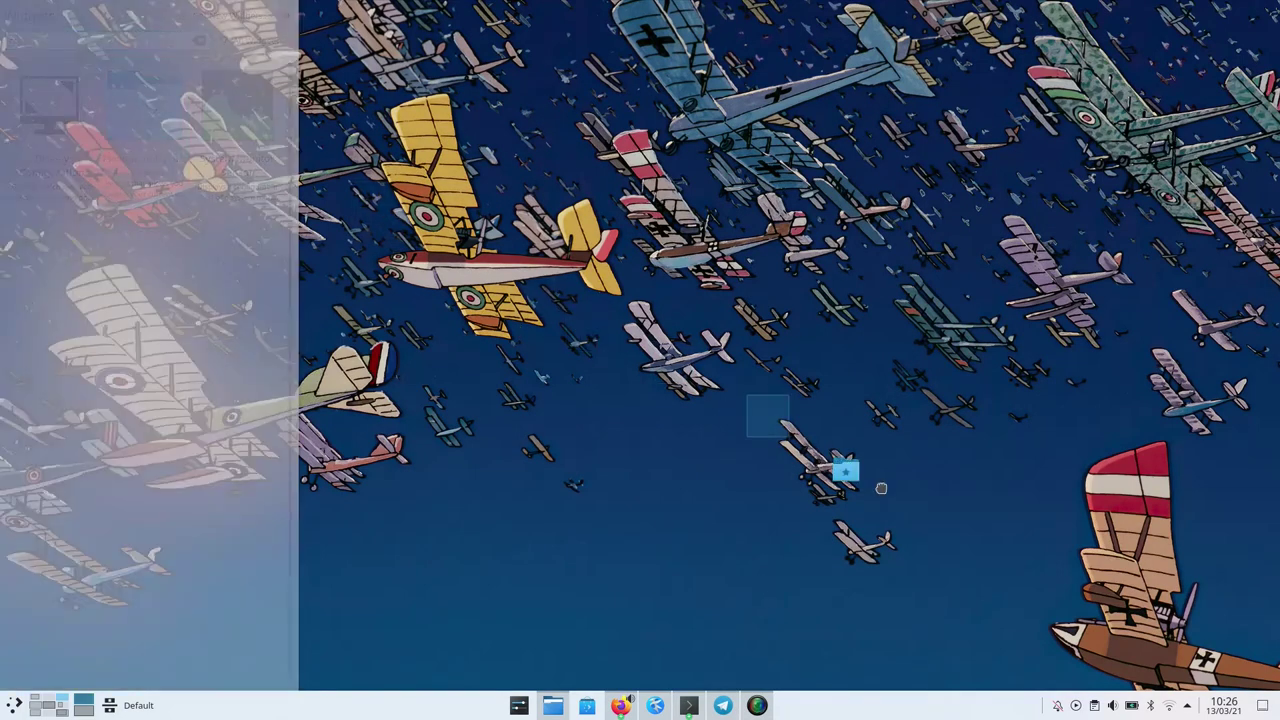
left_click_drag(1024, 676, 1030, 705)
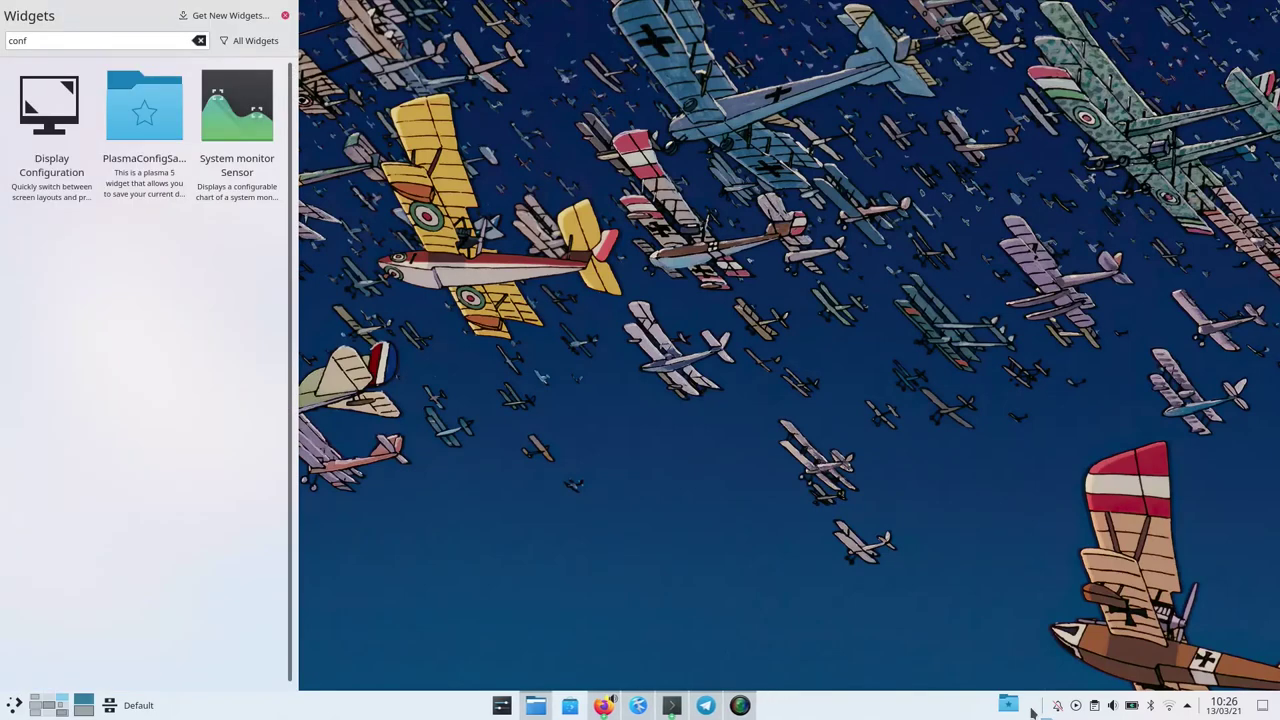
left_click(284, 17)
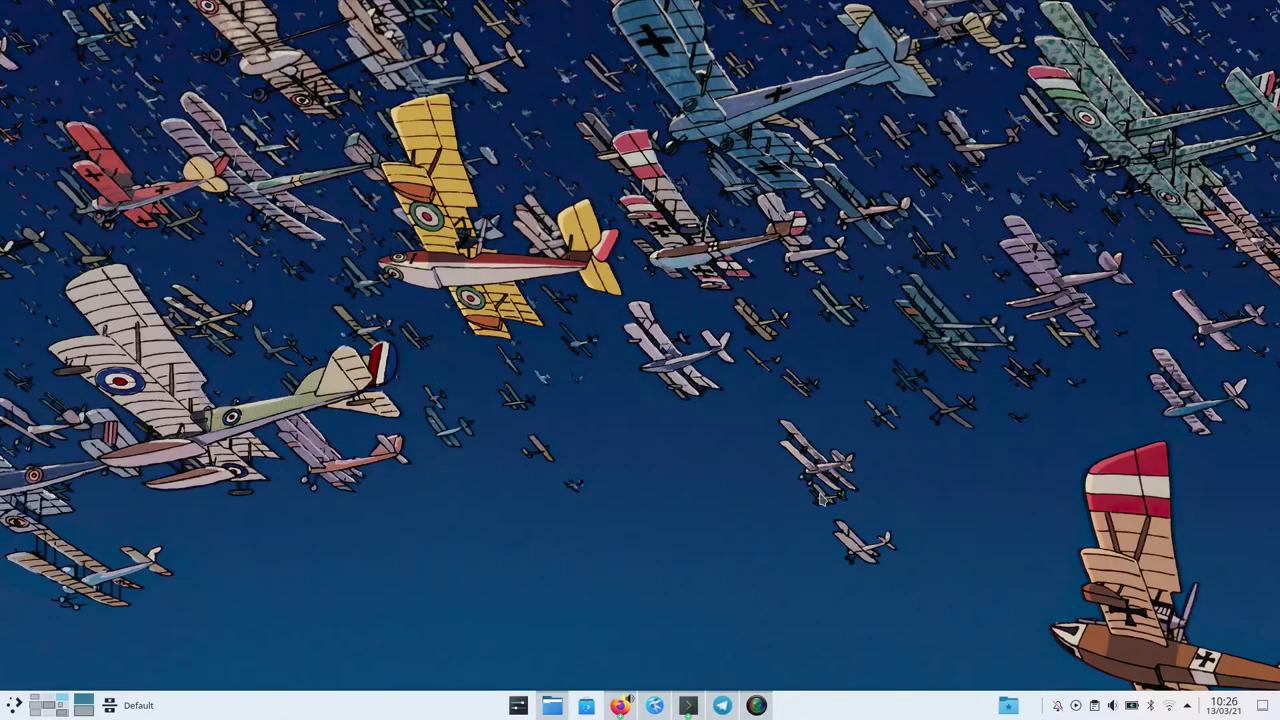
right_click(882, 716)
left_click(910, 681)
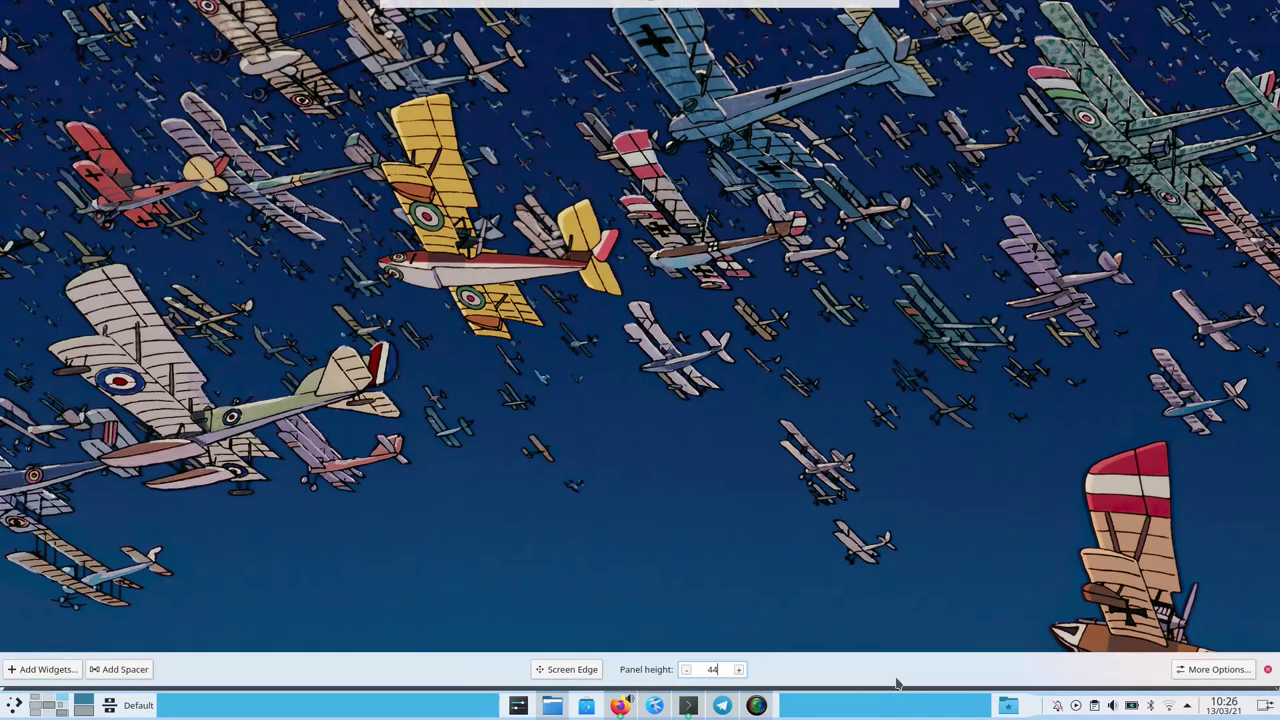
mouse_move(1018, 705)
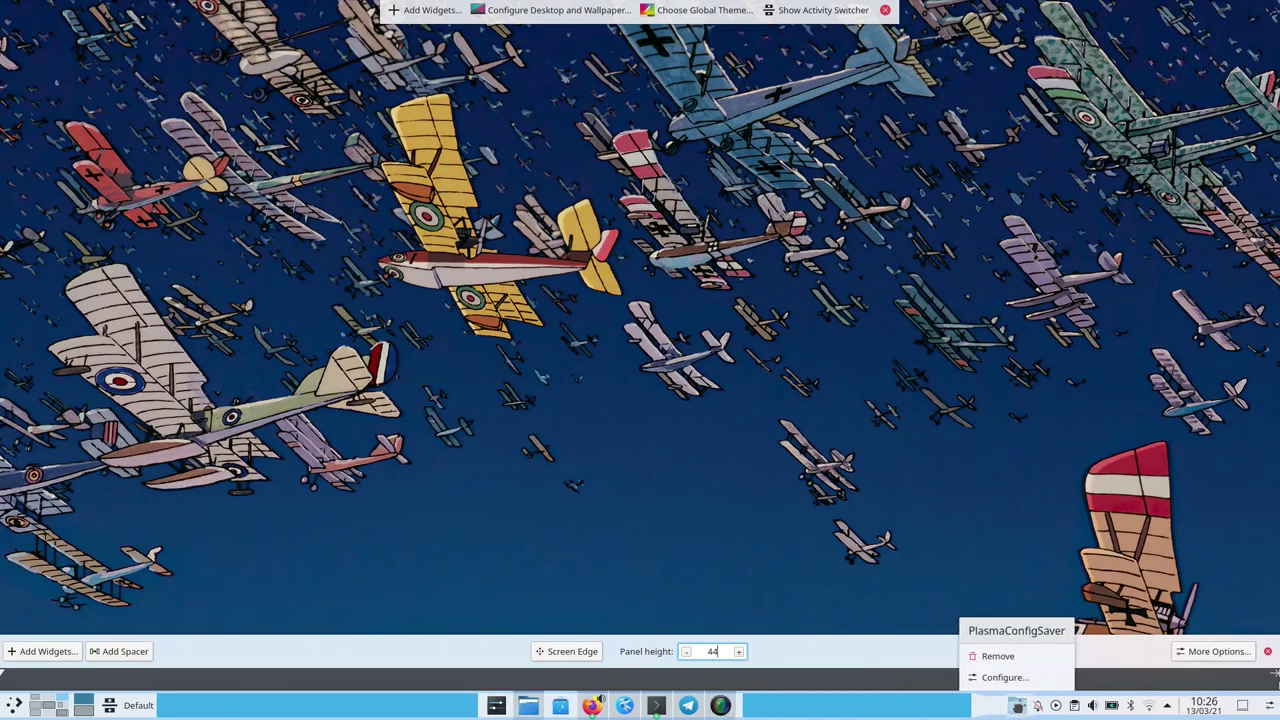
Exit panel editing and delete the twopanels and old default customizations.
left_click(885, 10)
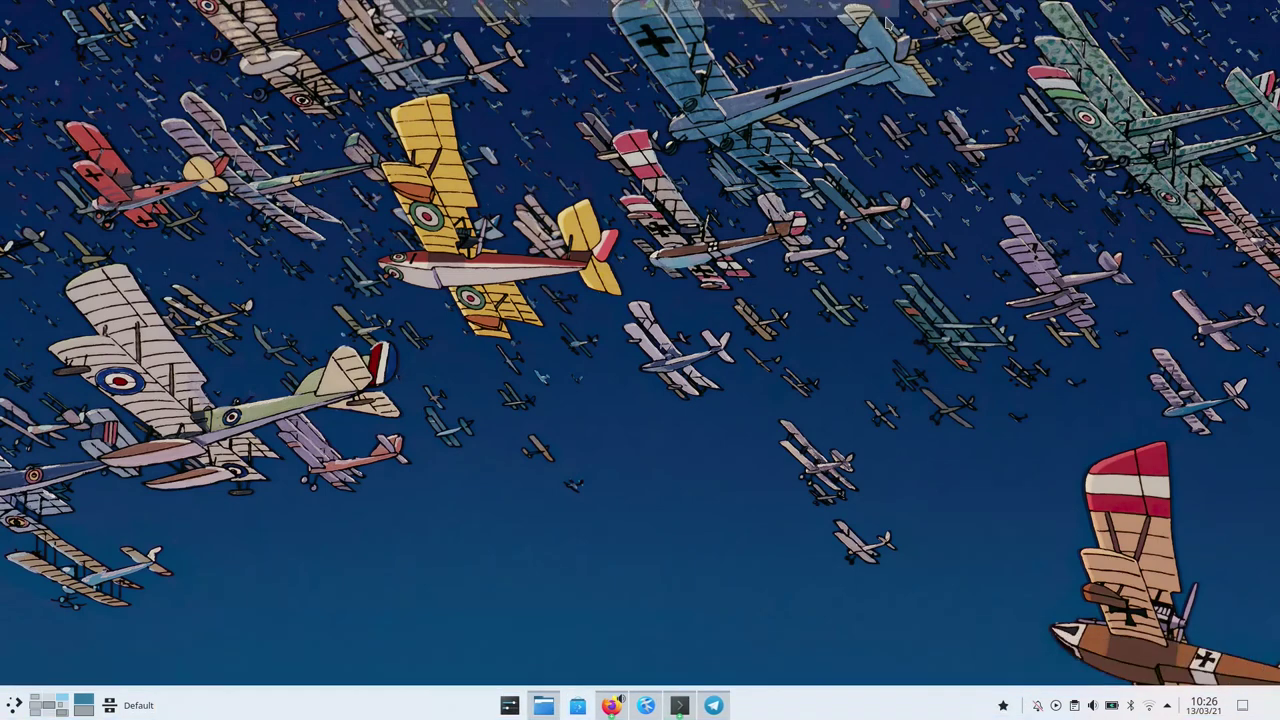
left_click(1023, 706)
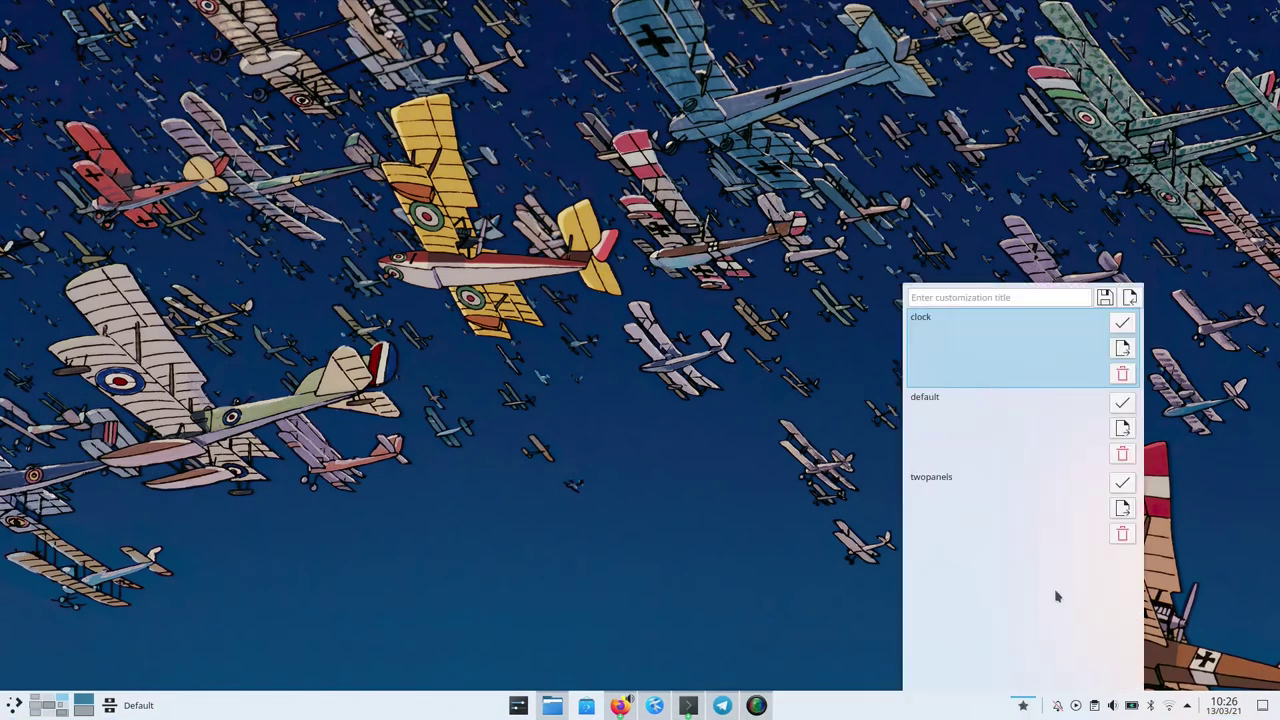
left_click(1122, 534)
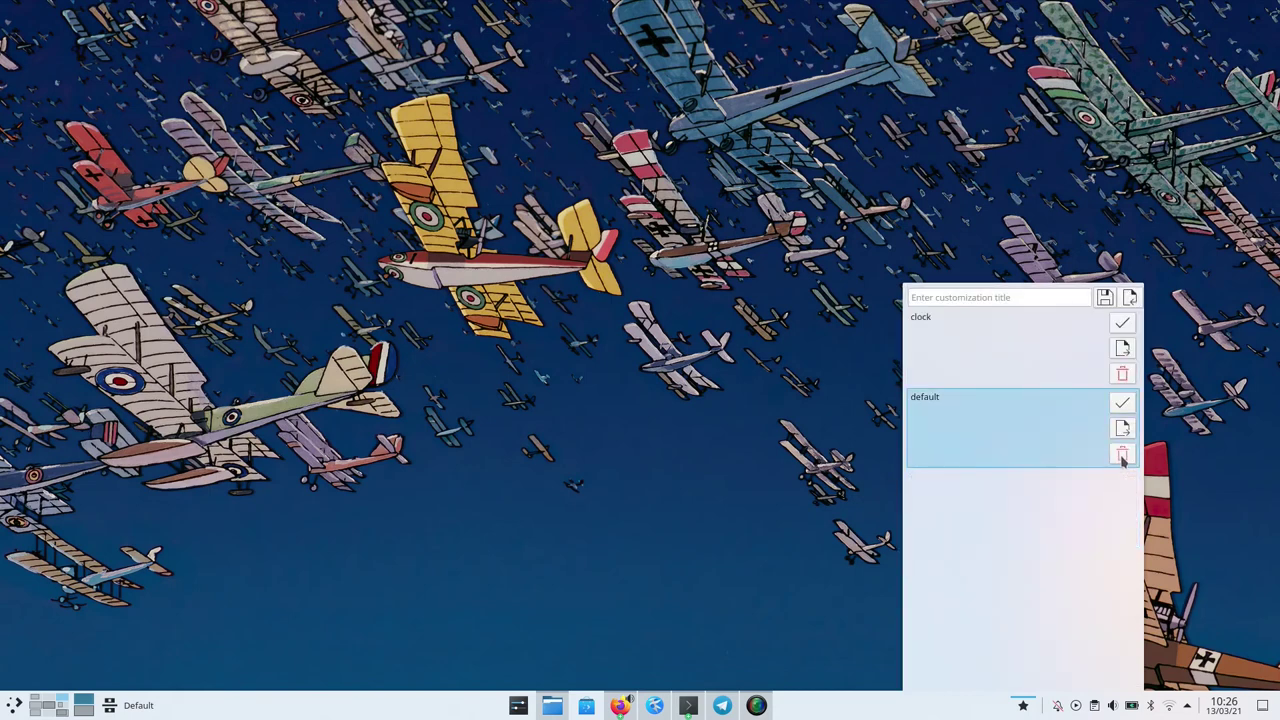
left_click(1122, 456)
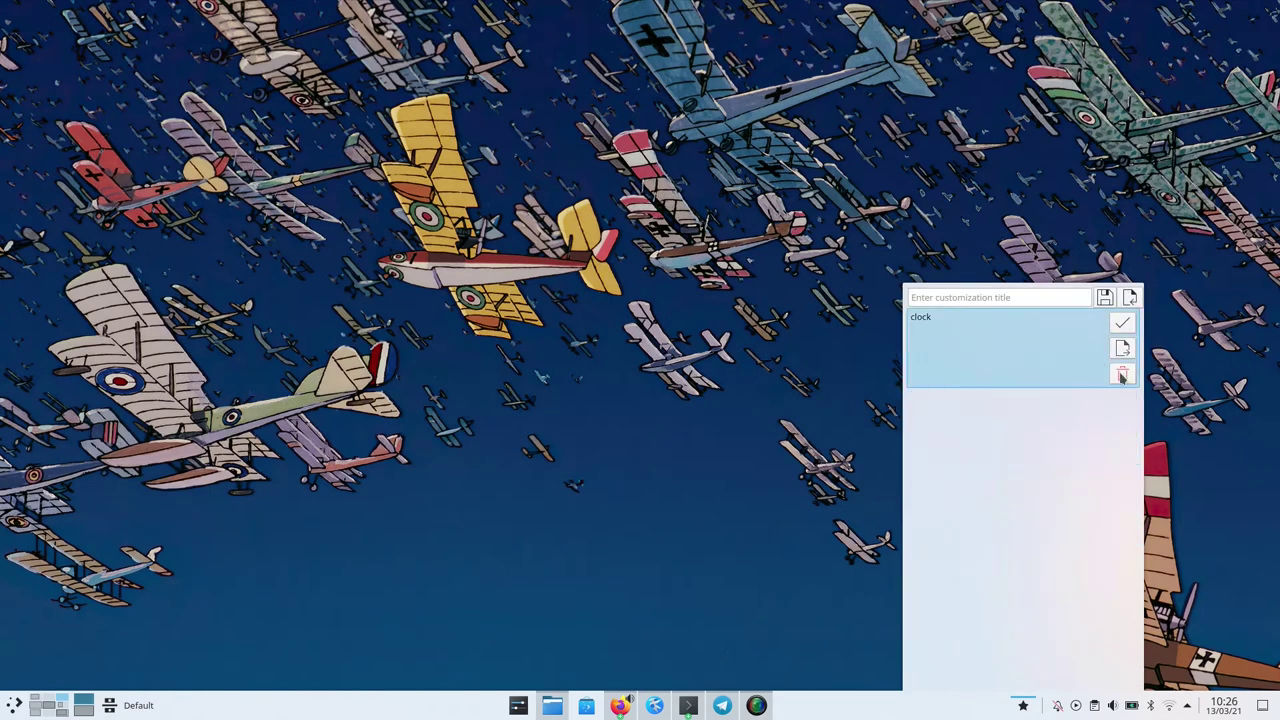
Save the current setup as a new 'default' customization and delete the clock entry.
left_click(1042, 296)
type("default")
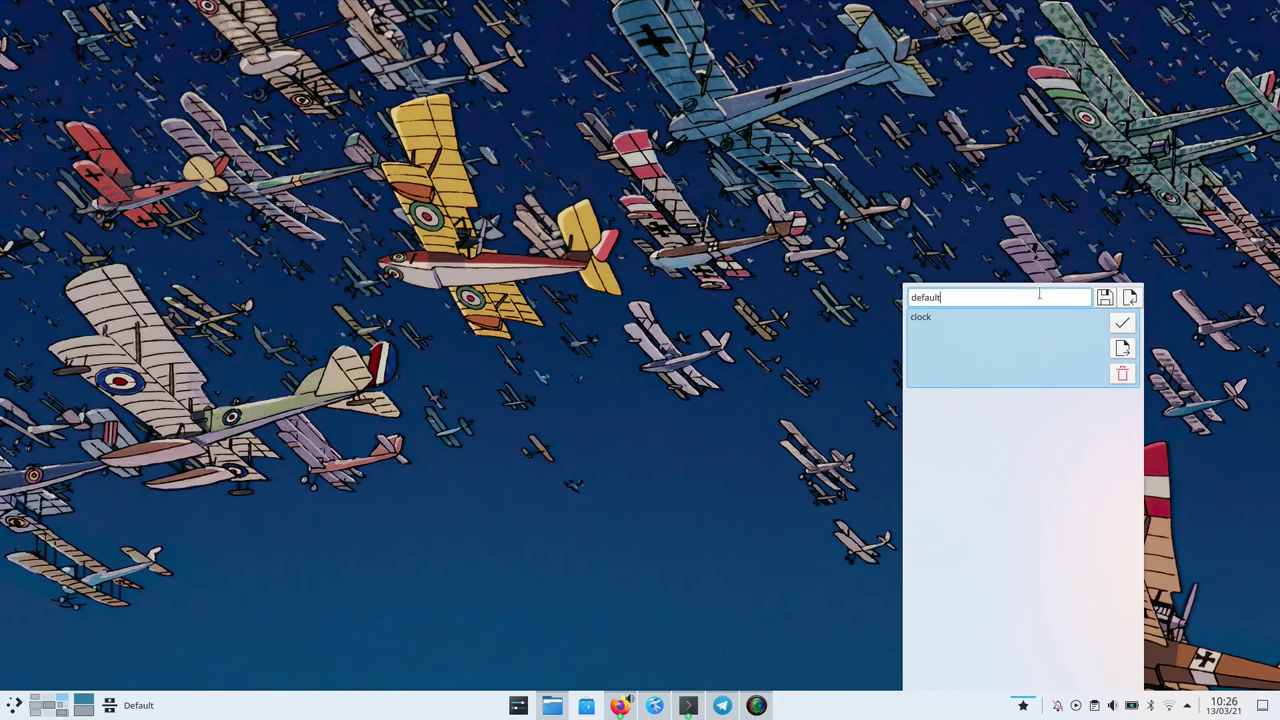
left_click(1104, 298)
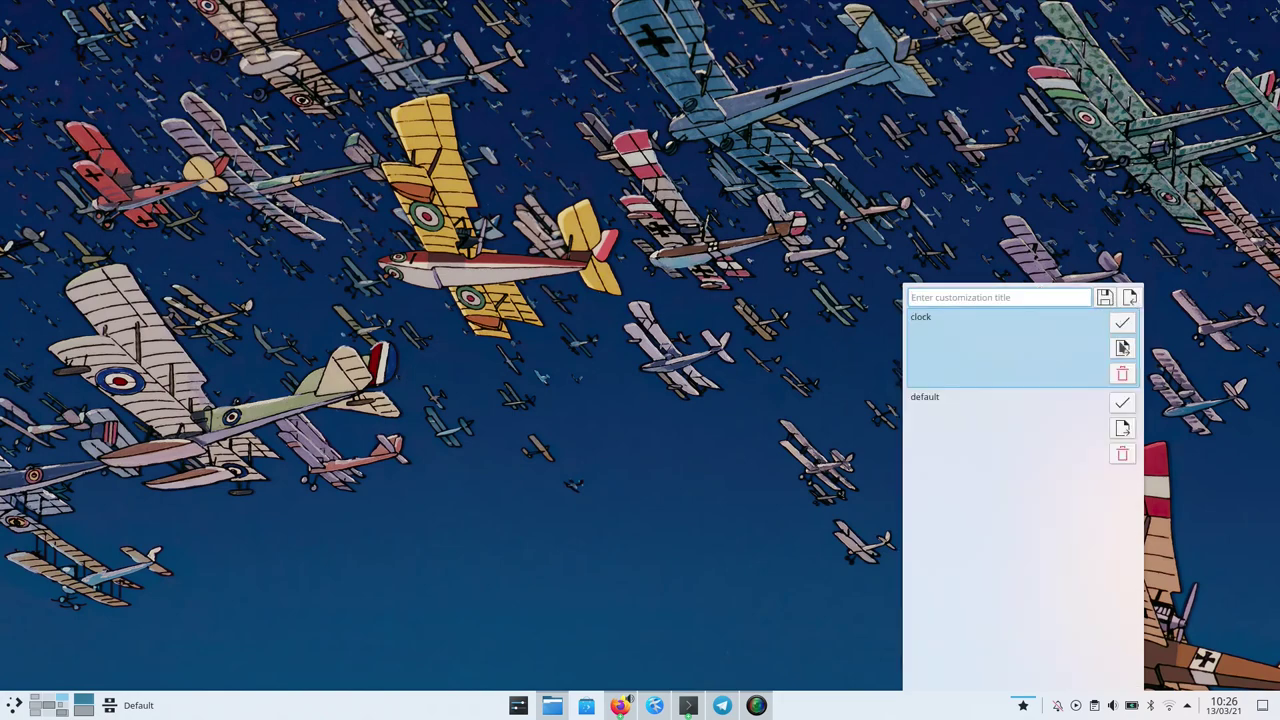
left_click(1122, 375)
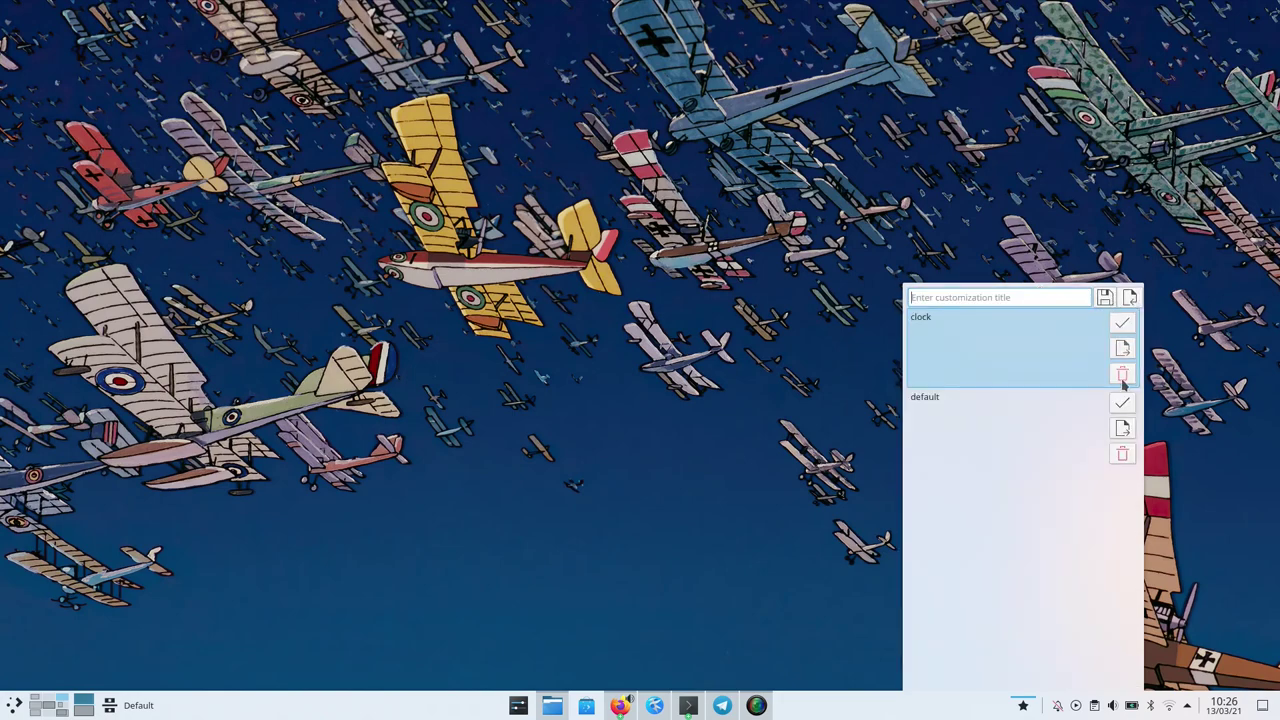
left_click(670, 414)
right_click(670, 414)
left_click(681, 421)
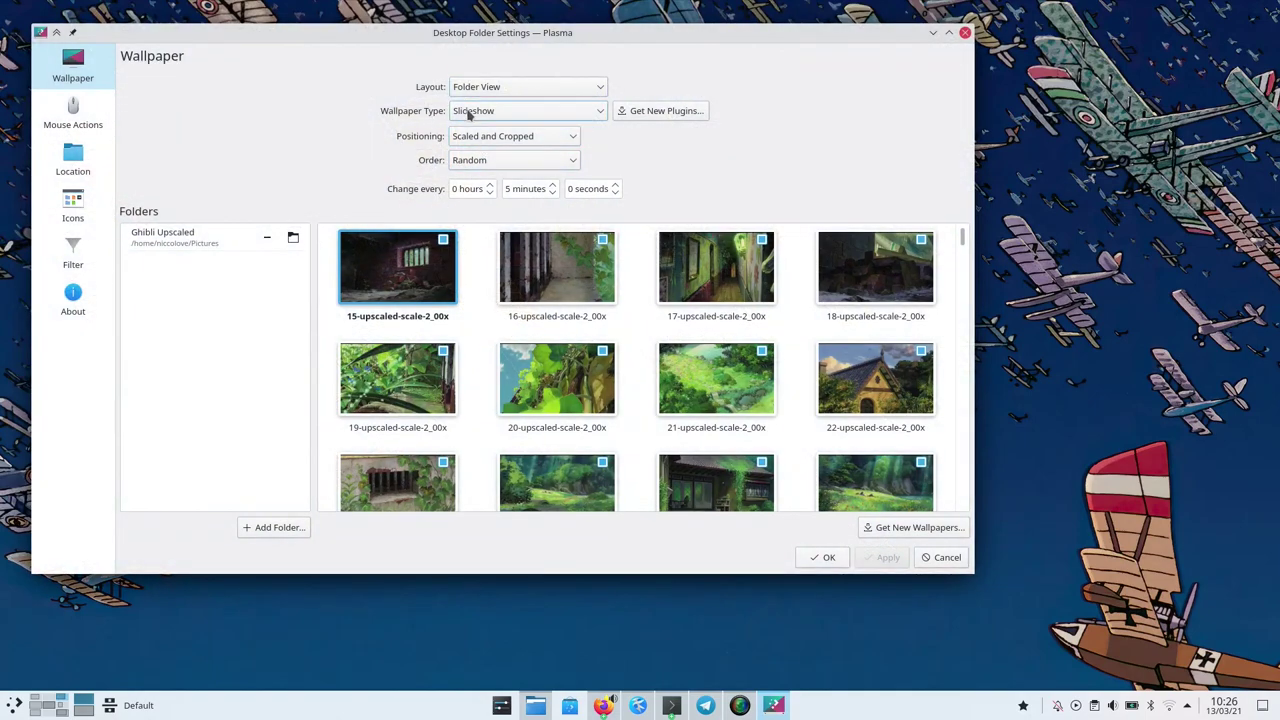
Set the wallpaper type to Plain Color for a blue desktop, then apply and confirm.
left_click(472, 111)
left_click(469, 127)
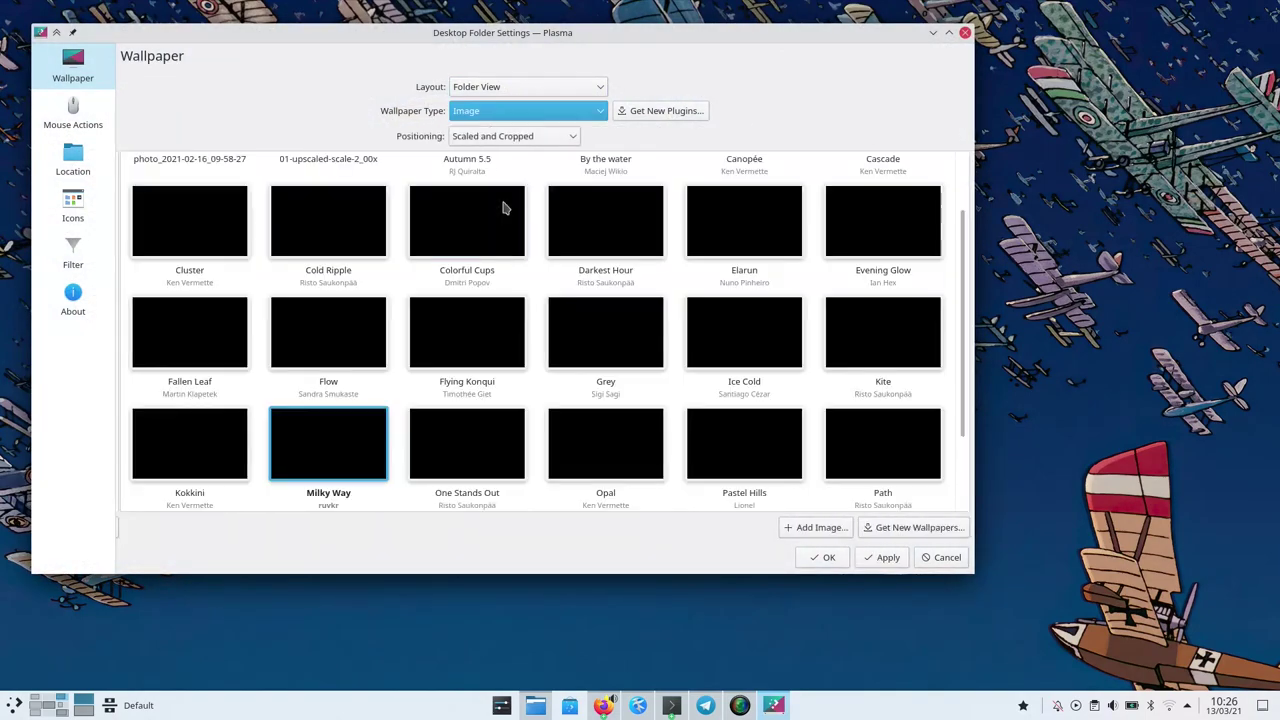
left_click(516, 113)
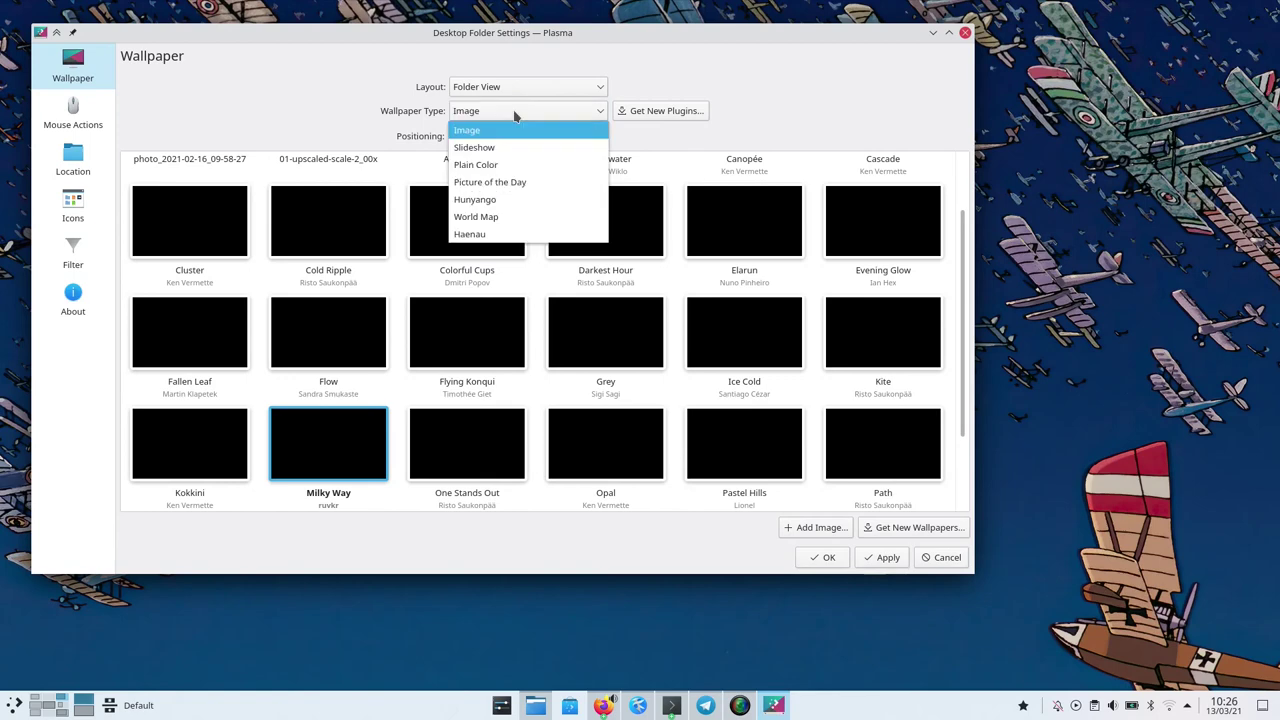
left_click(509, 165)
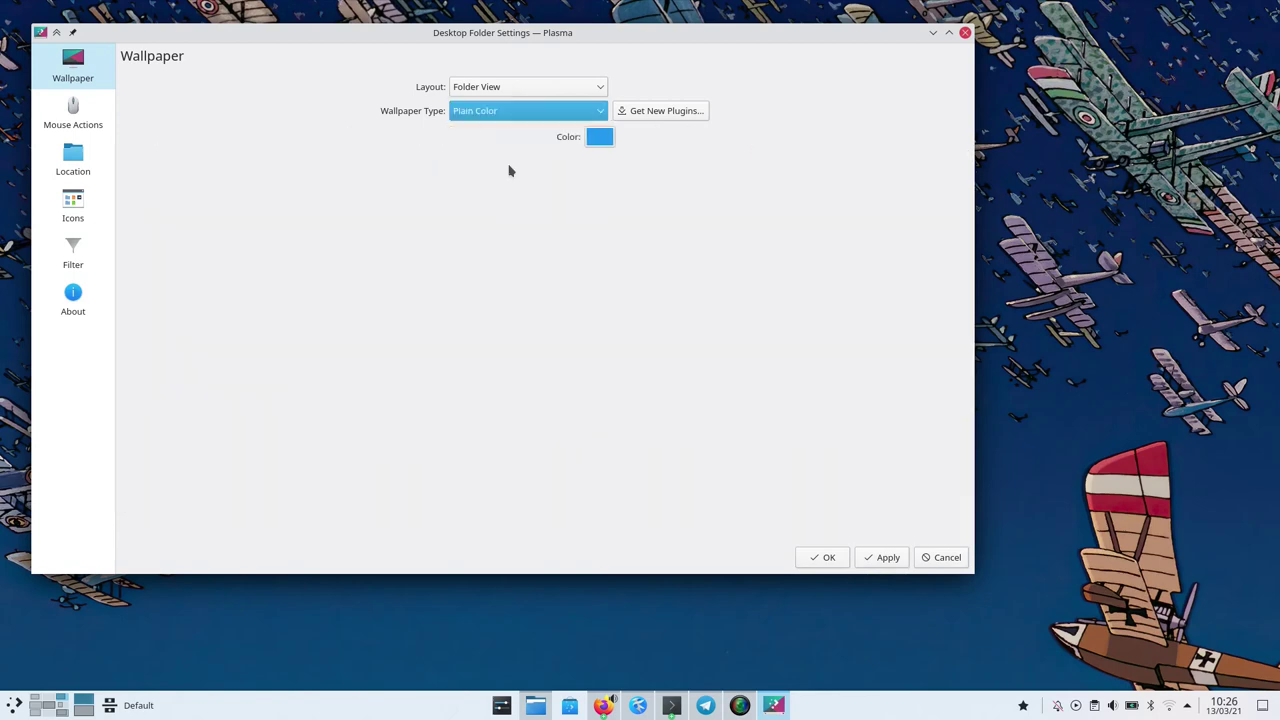
left_click(870, 562)
left_click(828, 560)
right_click(610, 308)
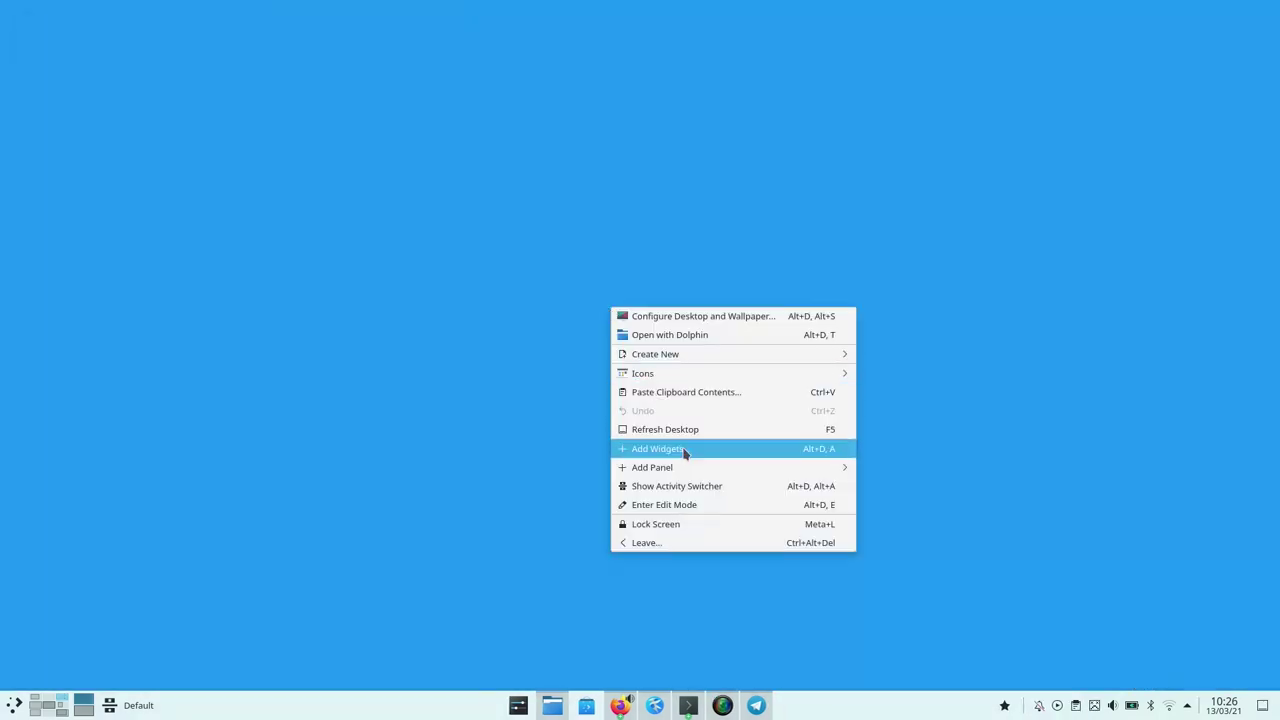
mouse_move(652, 467)
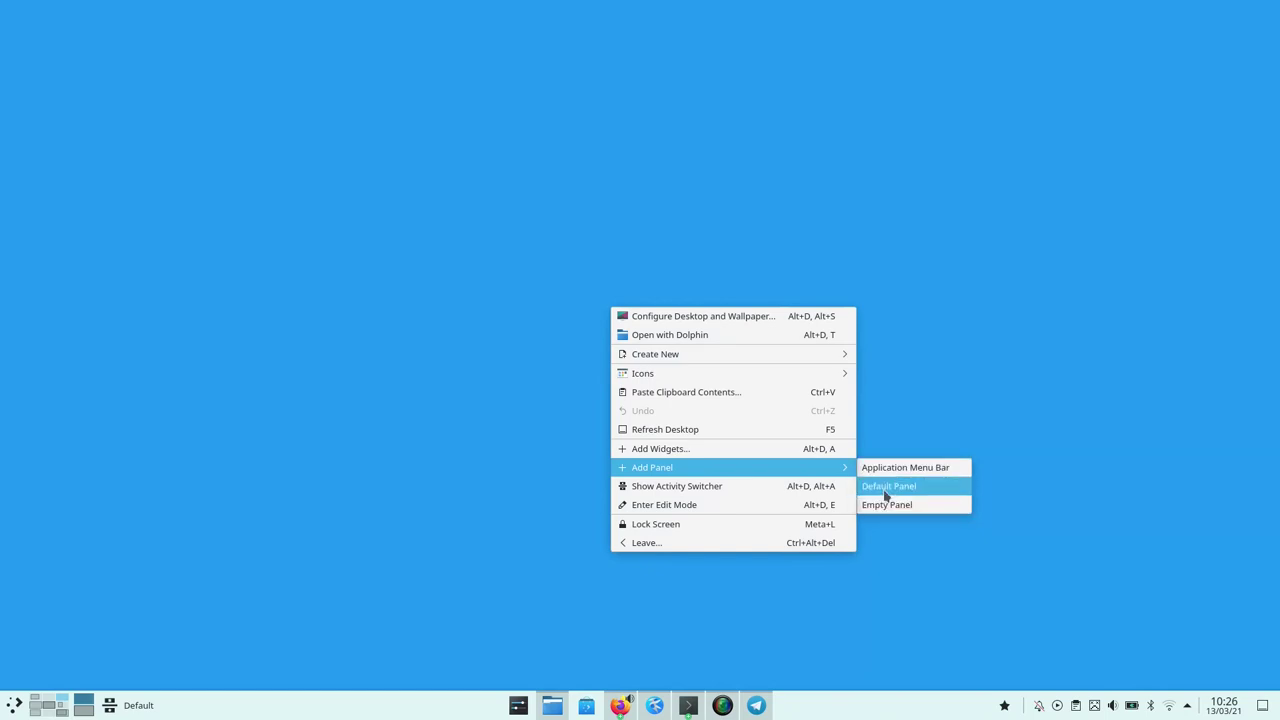
Add a Default Panel and place an Analog Clock widget at the desktop's top-left.
left_click(885, 495)
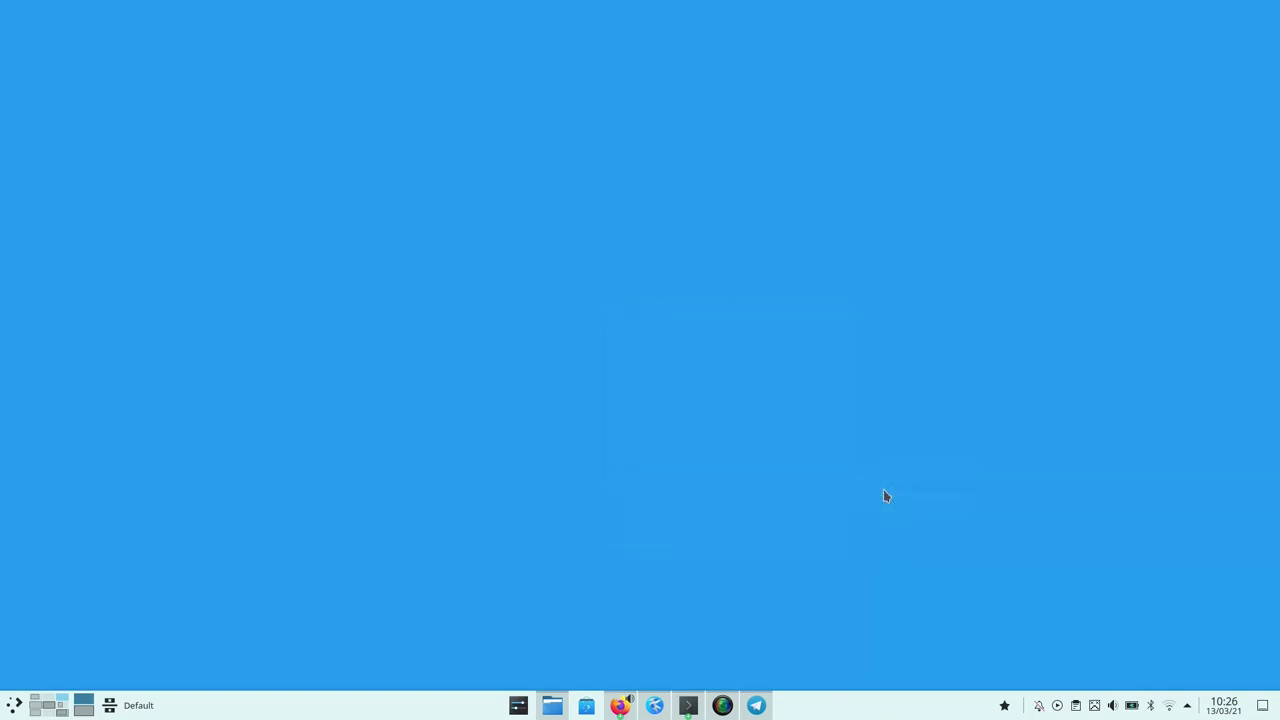
right_click(697, 391)
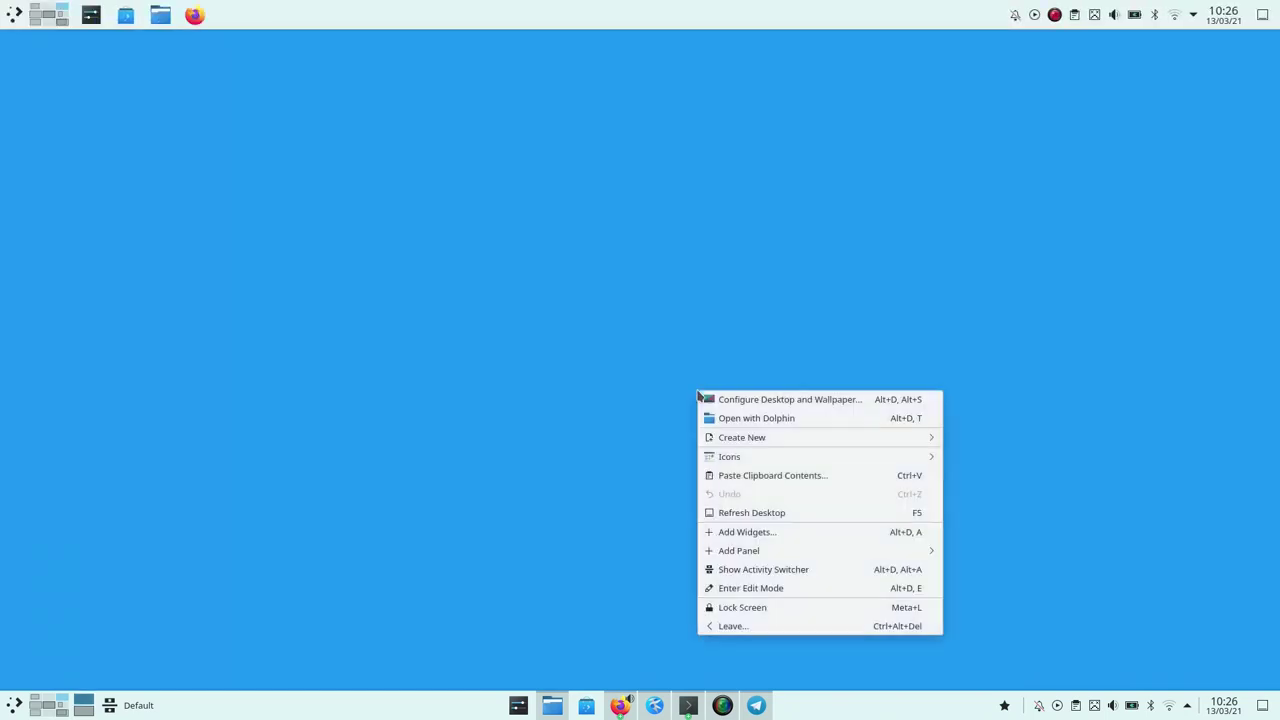
left_click(797, 532)
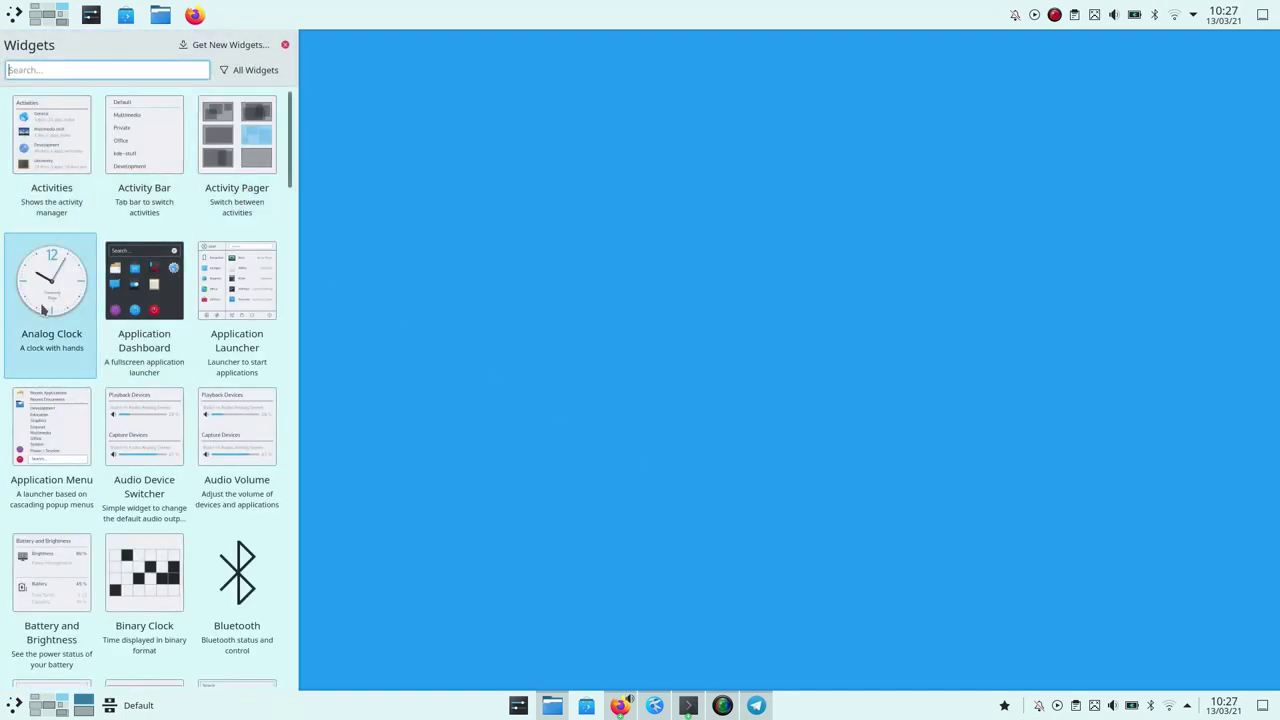
left_click_drag(51, 285, 50, 85)
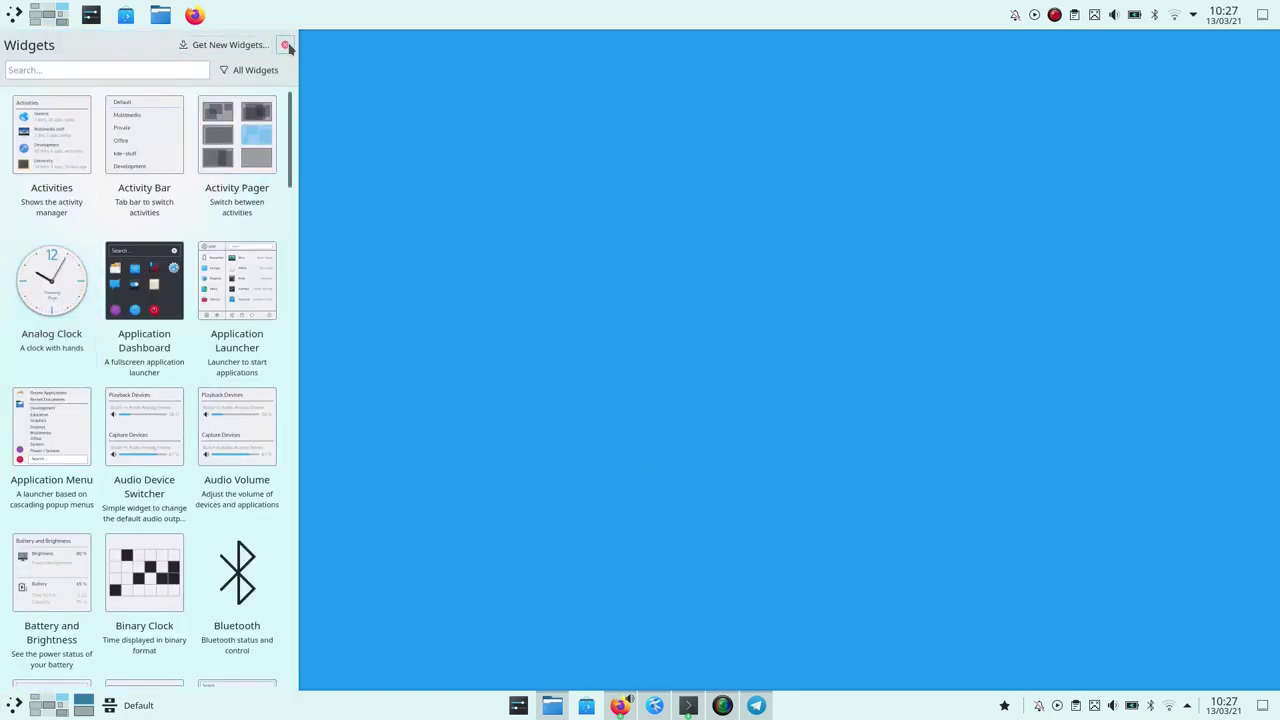
left_click(285, 45)
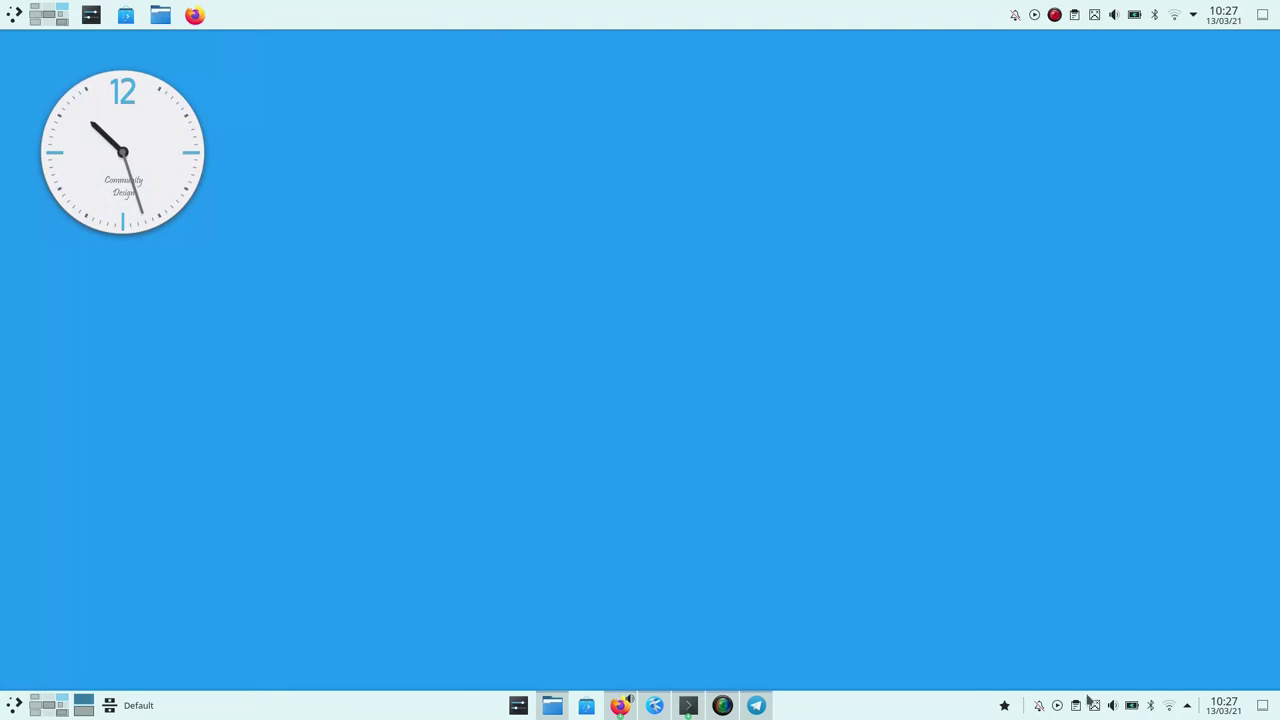
left_click(1005, 706)
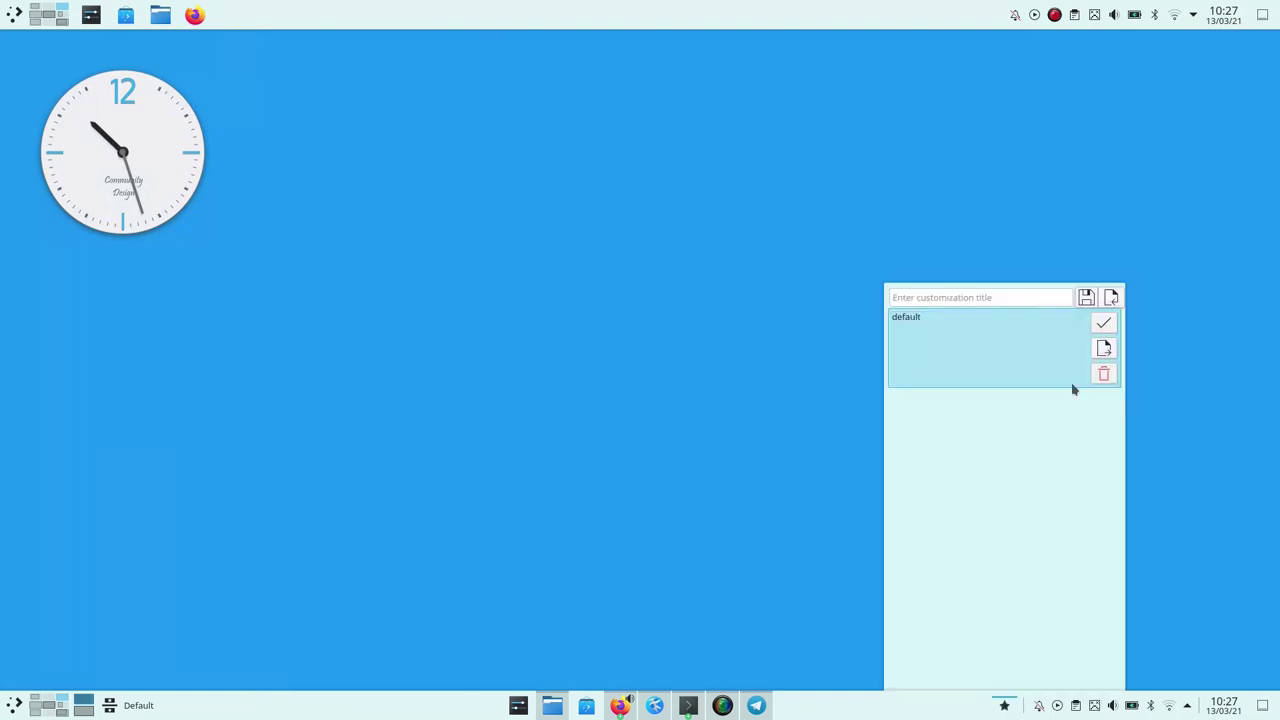
Save the setup as 'twobluepanels' in PlasmaConfigSaver, then load the 'default' customization.
left_click(979, 295)
type("twobluepanels")
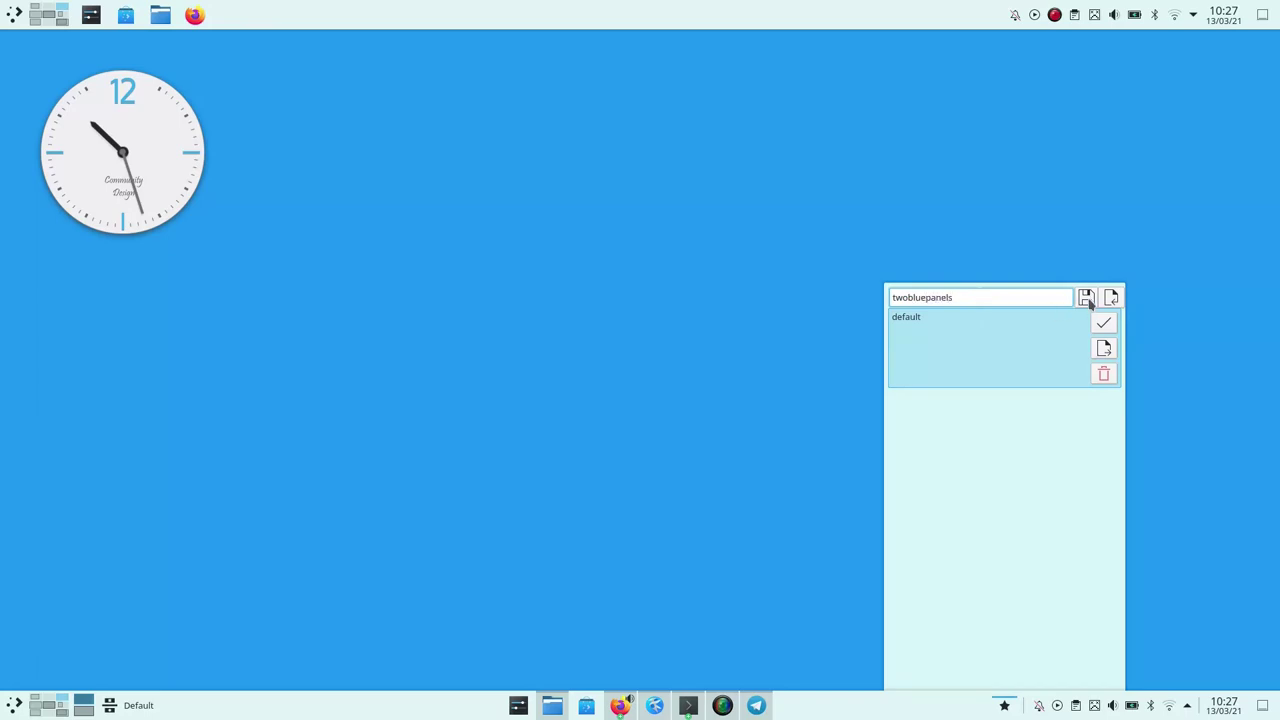
left_click(1087, 298)
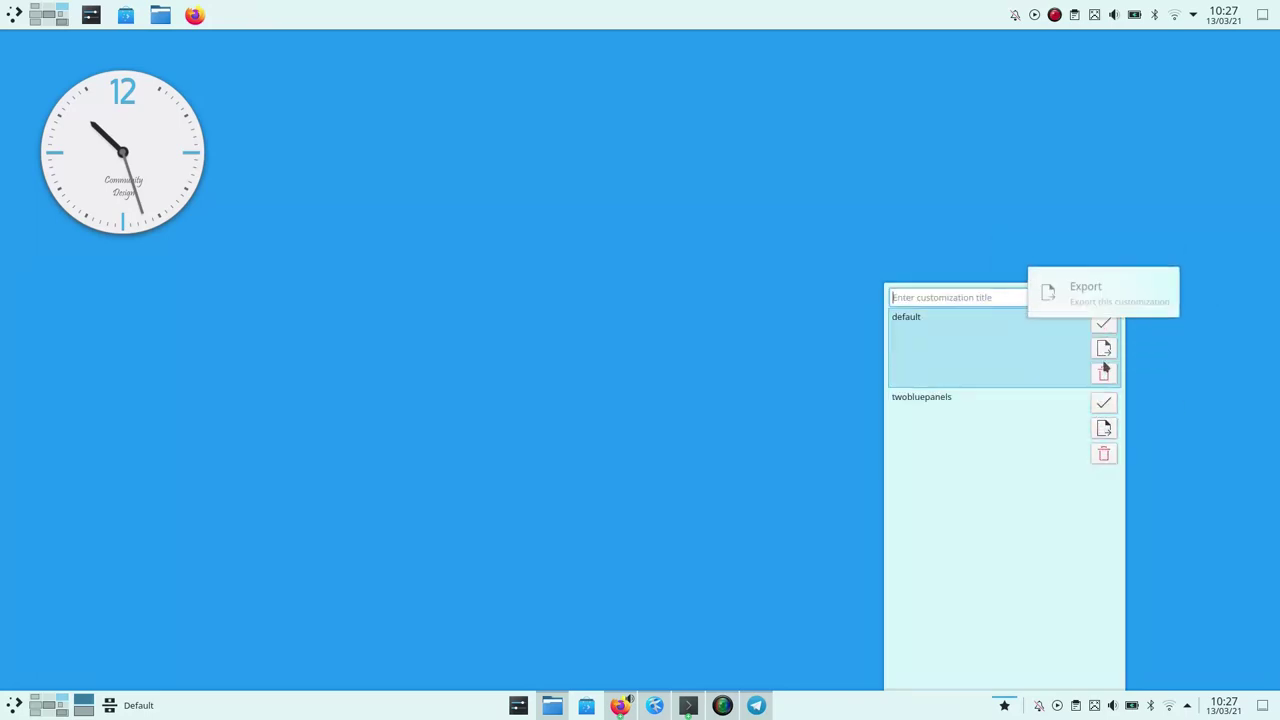
left_click(1103, 329)
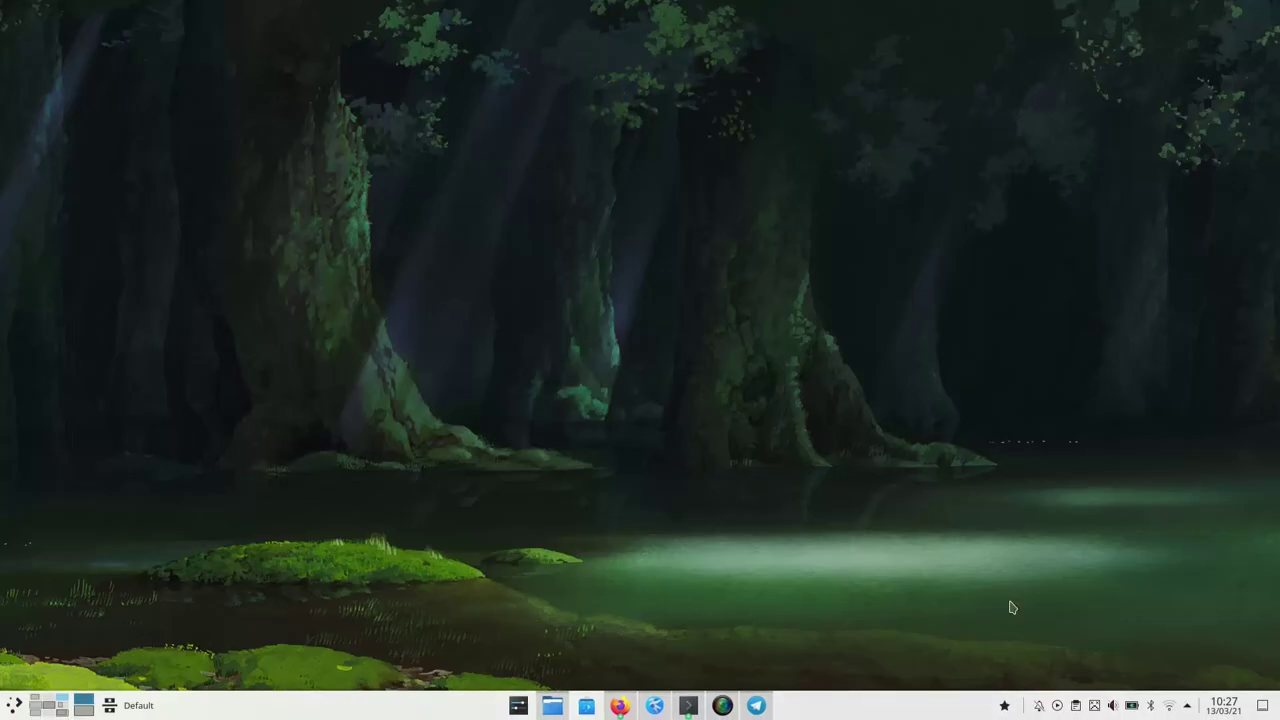
Load the 'twobluepanels' customization from the tray's PlasmaConfigSaver list.
left_click(1003, 706)
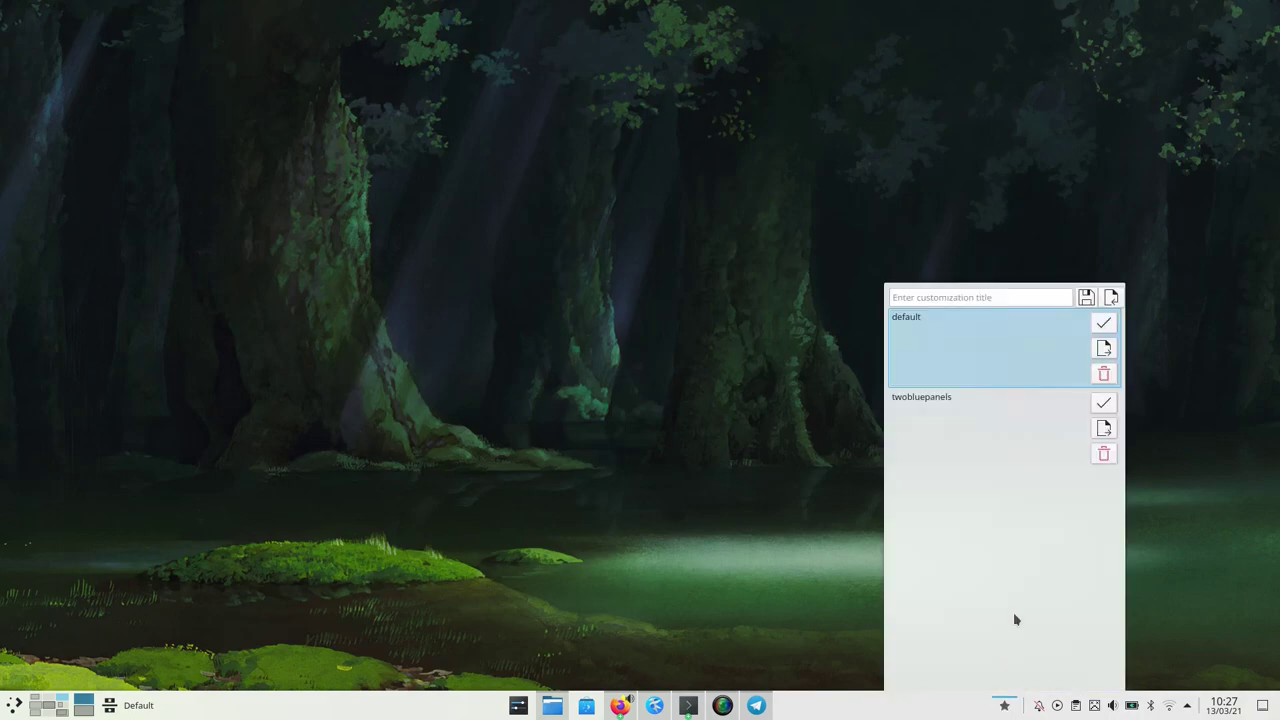
left_click(1100, 412)
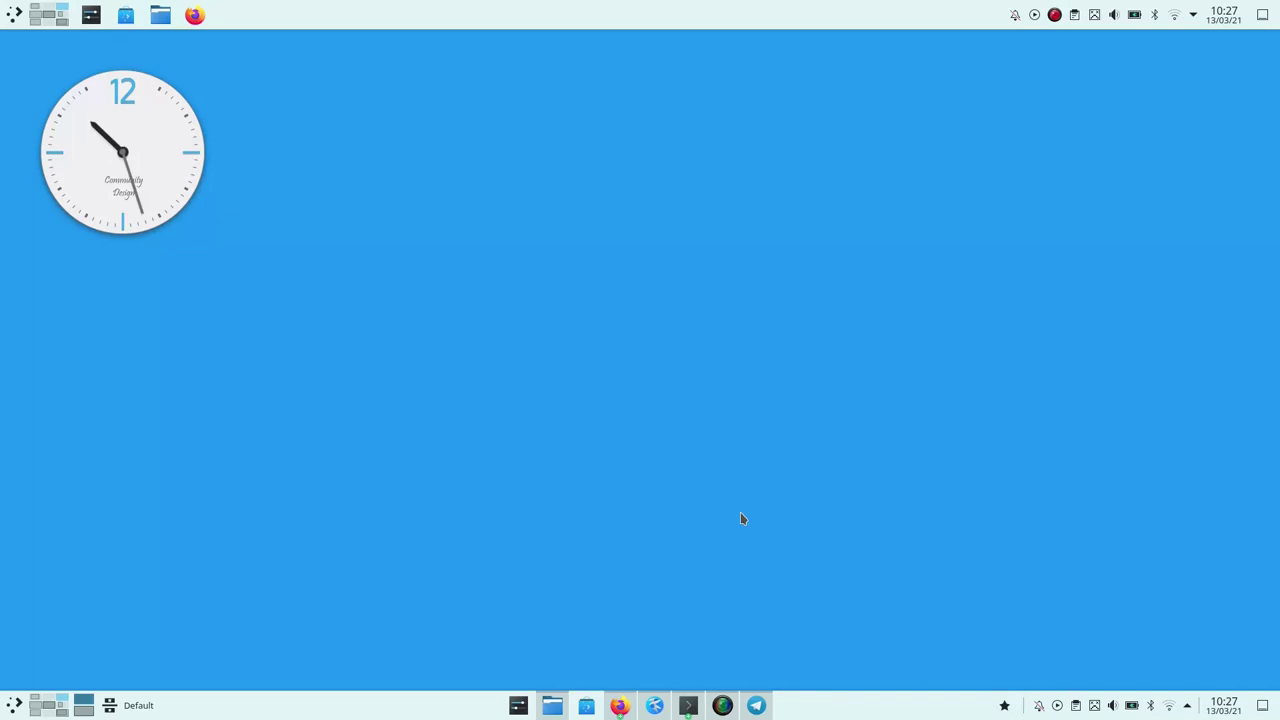
left_click(517, 706)
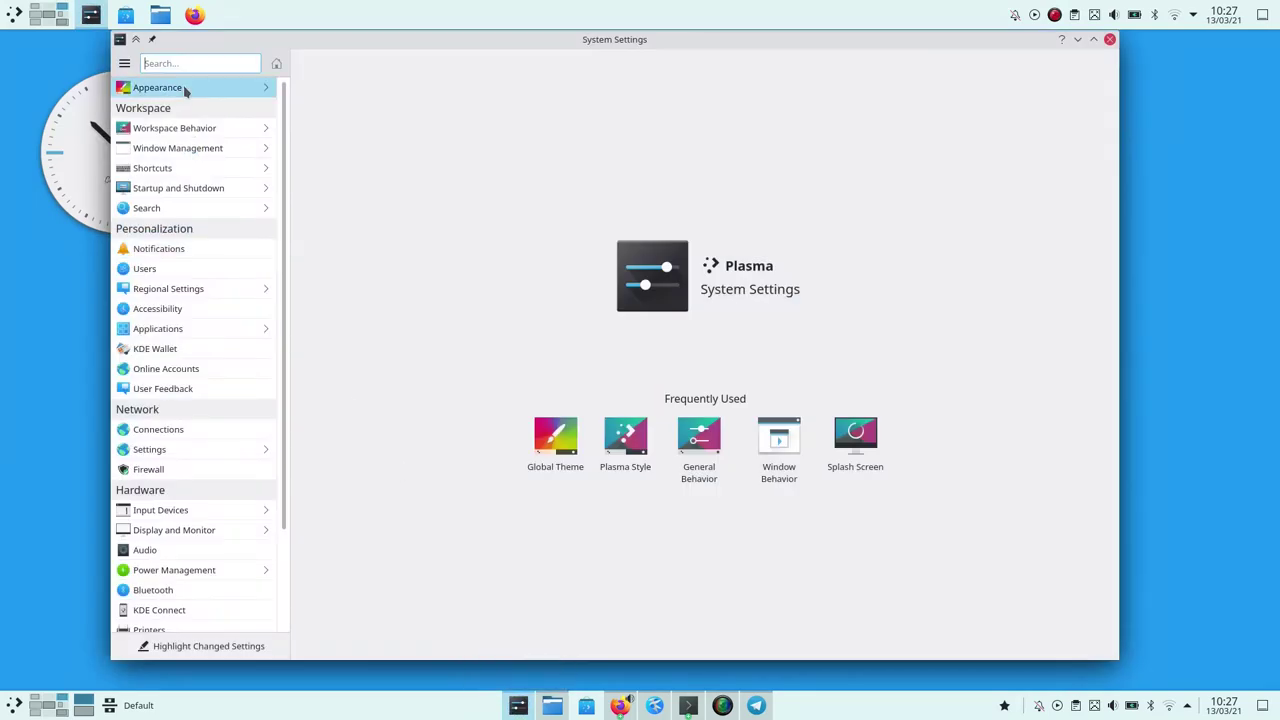
Select and apply the Sonea Plasma style under Appearance.
left_click(185, 89)
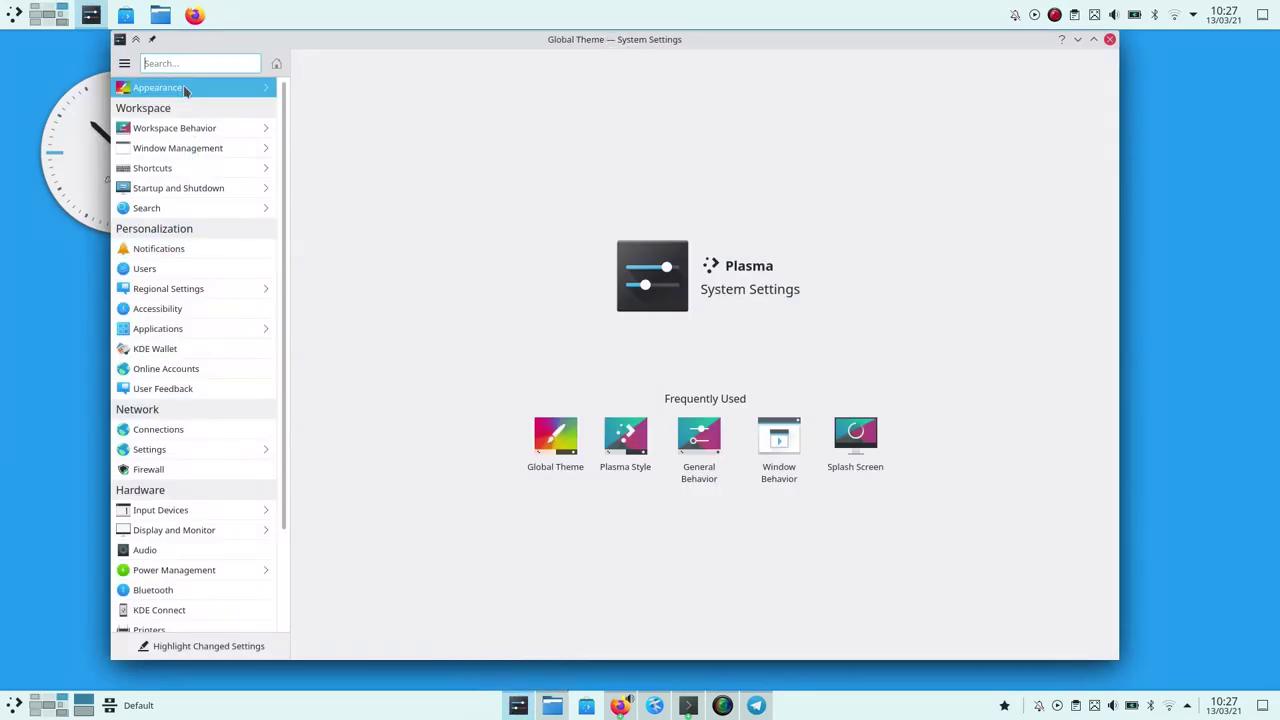
left_click(355, 109)
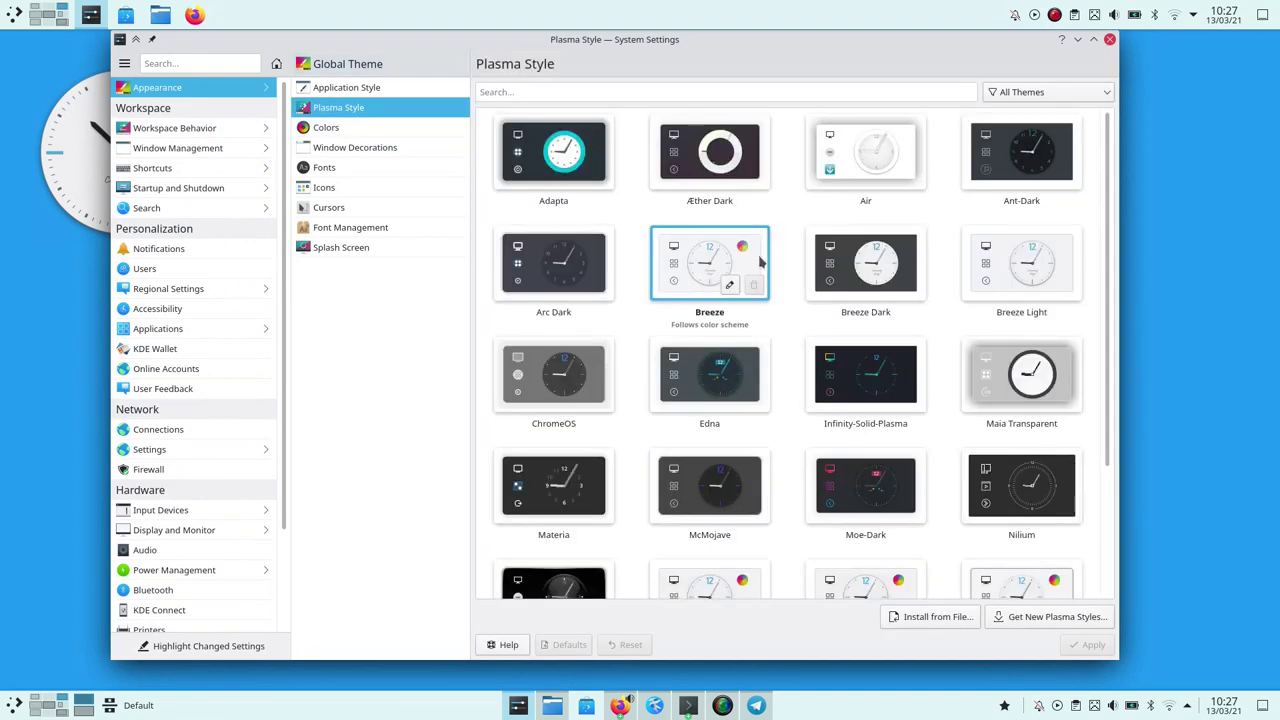
scroll(760, 300, "down", 1)
left_click(866, 476)
left_click(1086, 645)
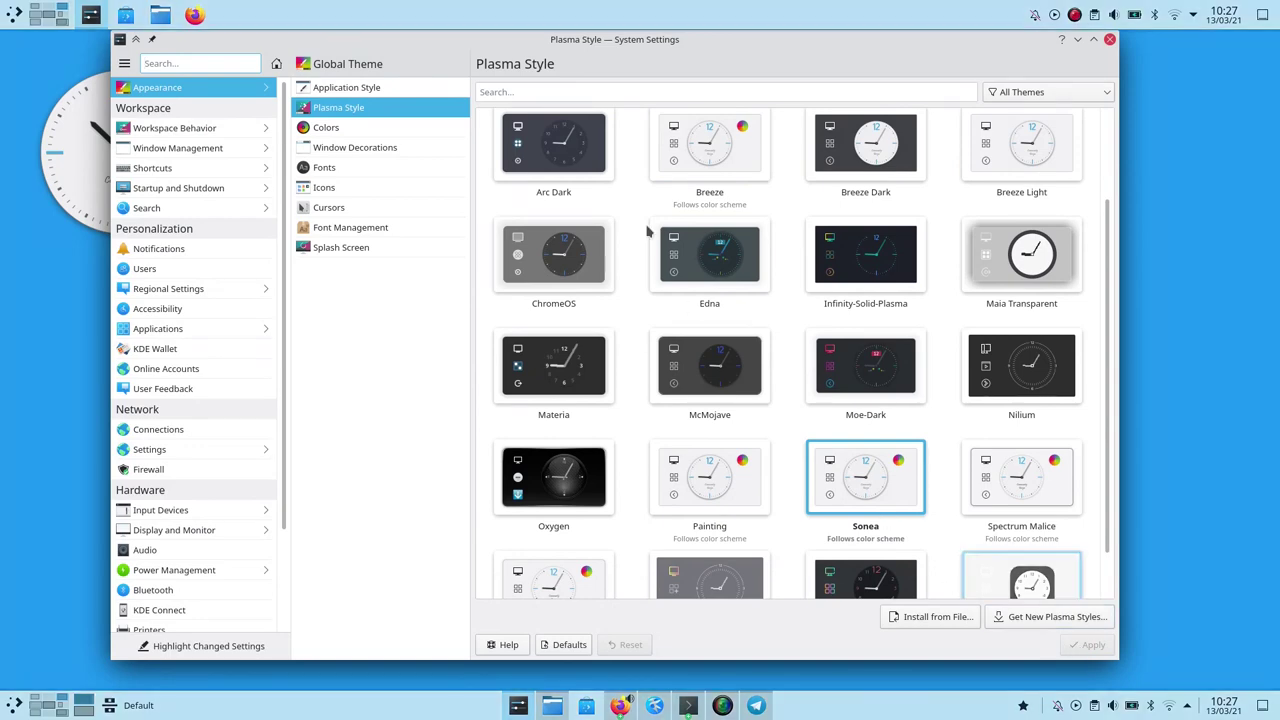
Apply the Breeze High Contrast colour scheme.
left_click_drag(474, 43, 493, 55)
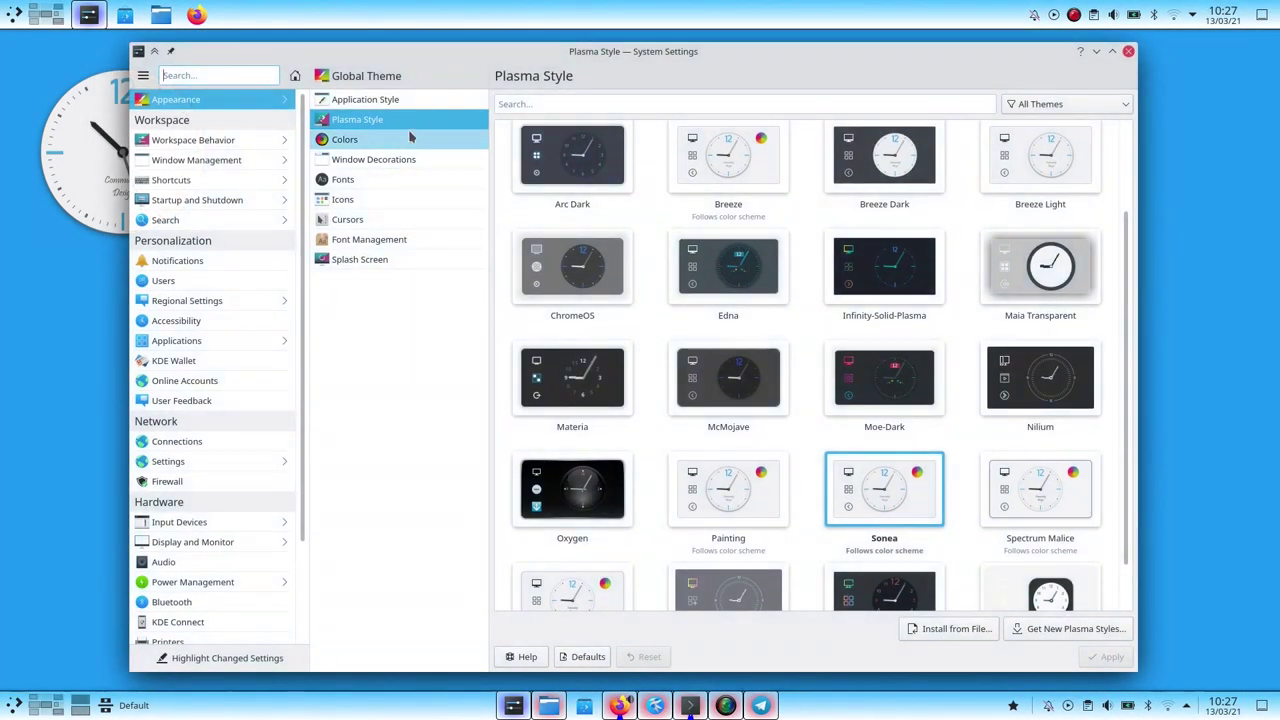
left_click(409, 139)
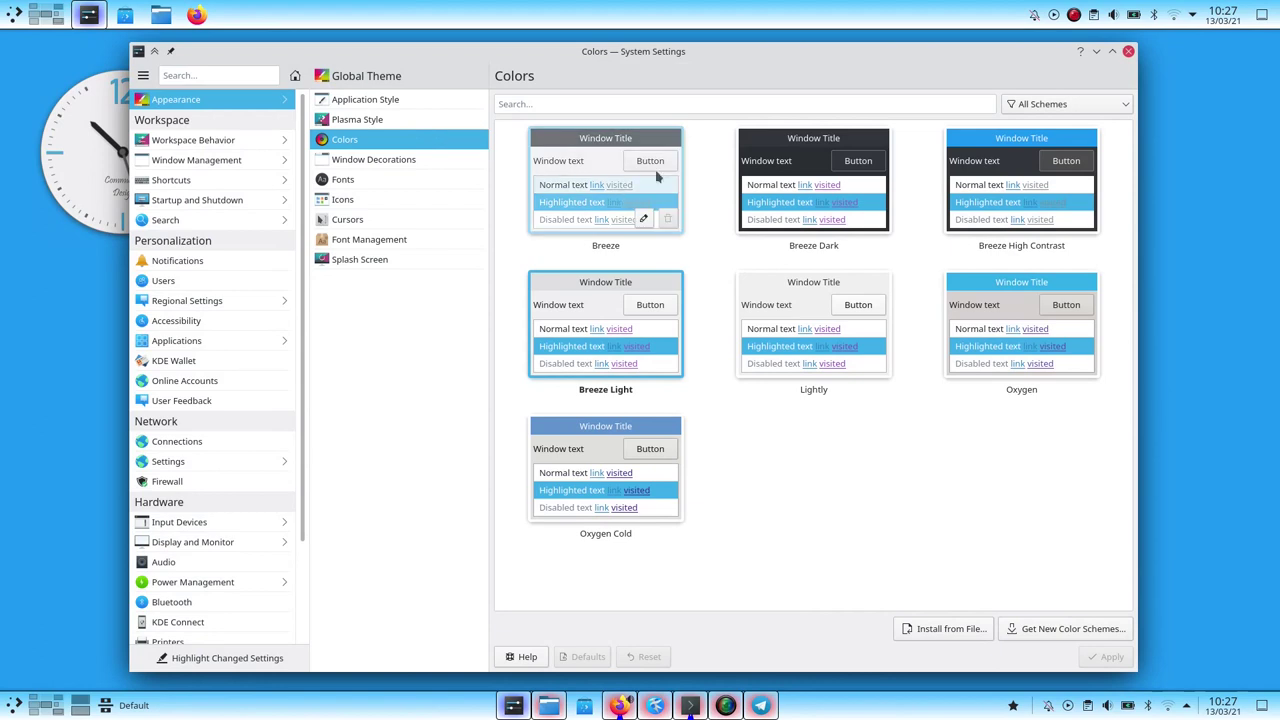
left_click(840, 195)
left_click(981, 237)
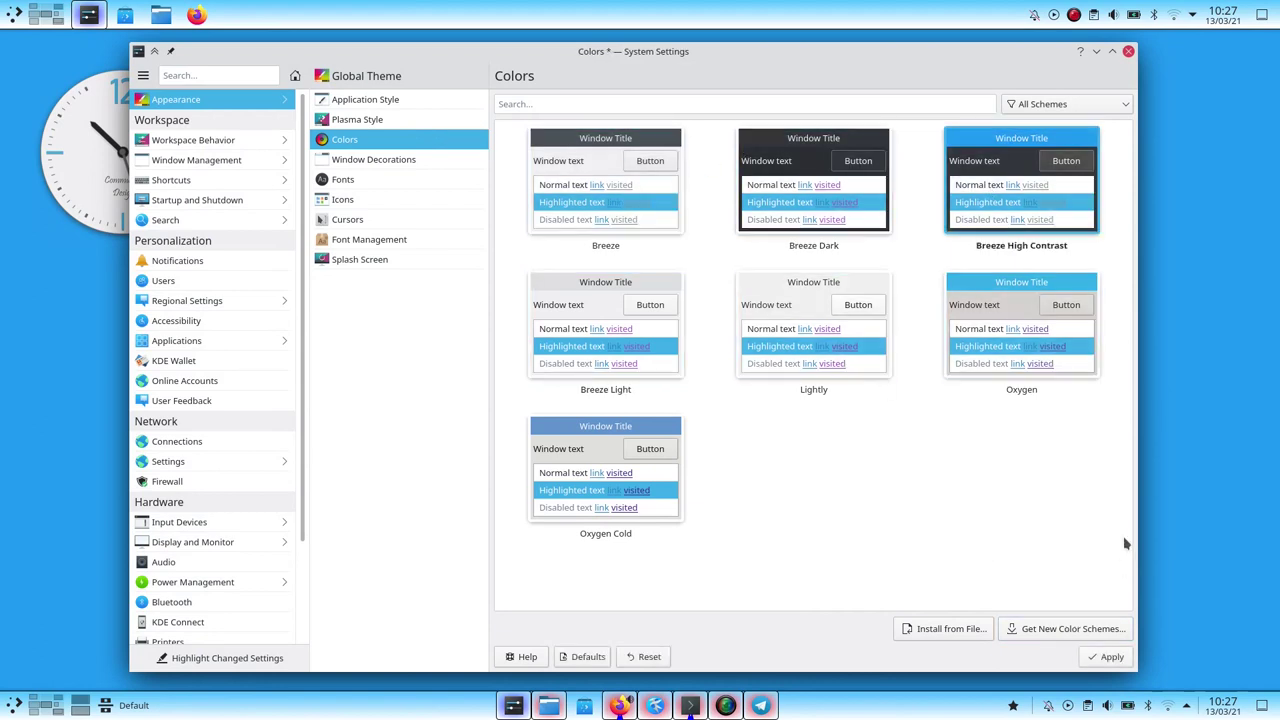
left_click(1103, 658)
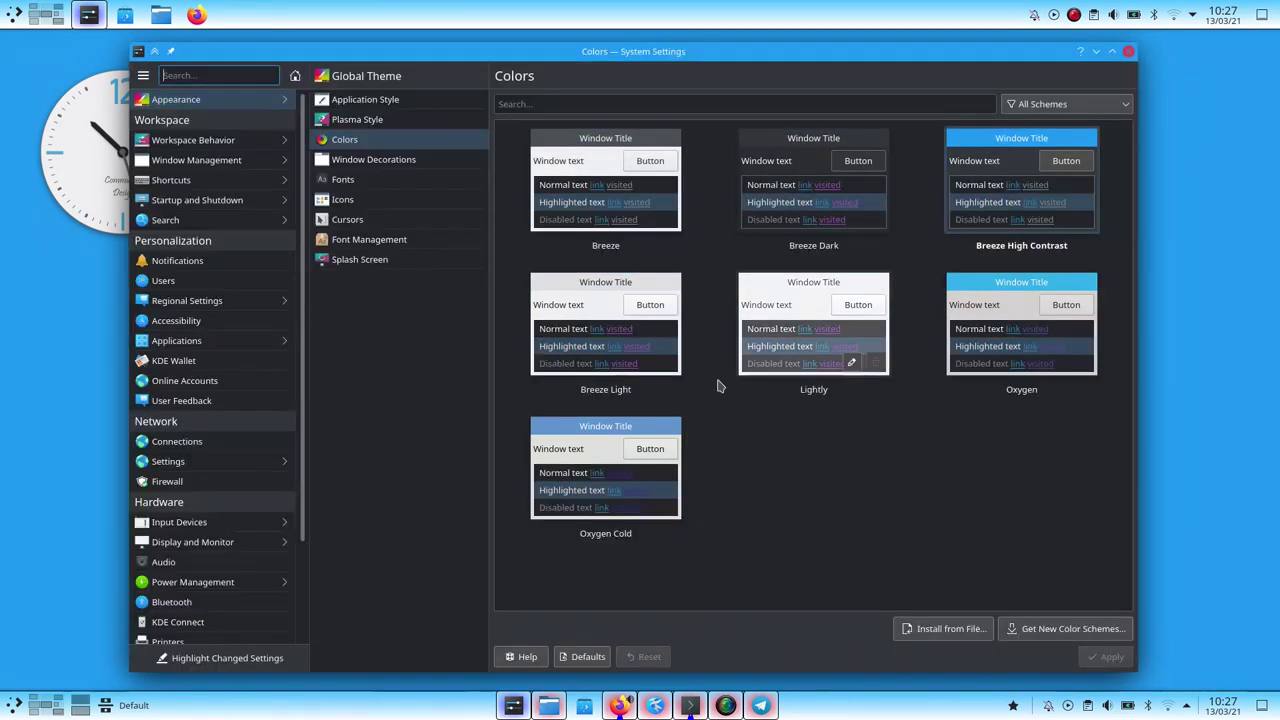
left_click(372, 162)
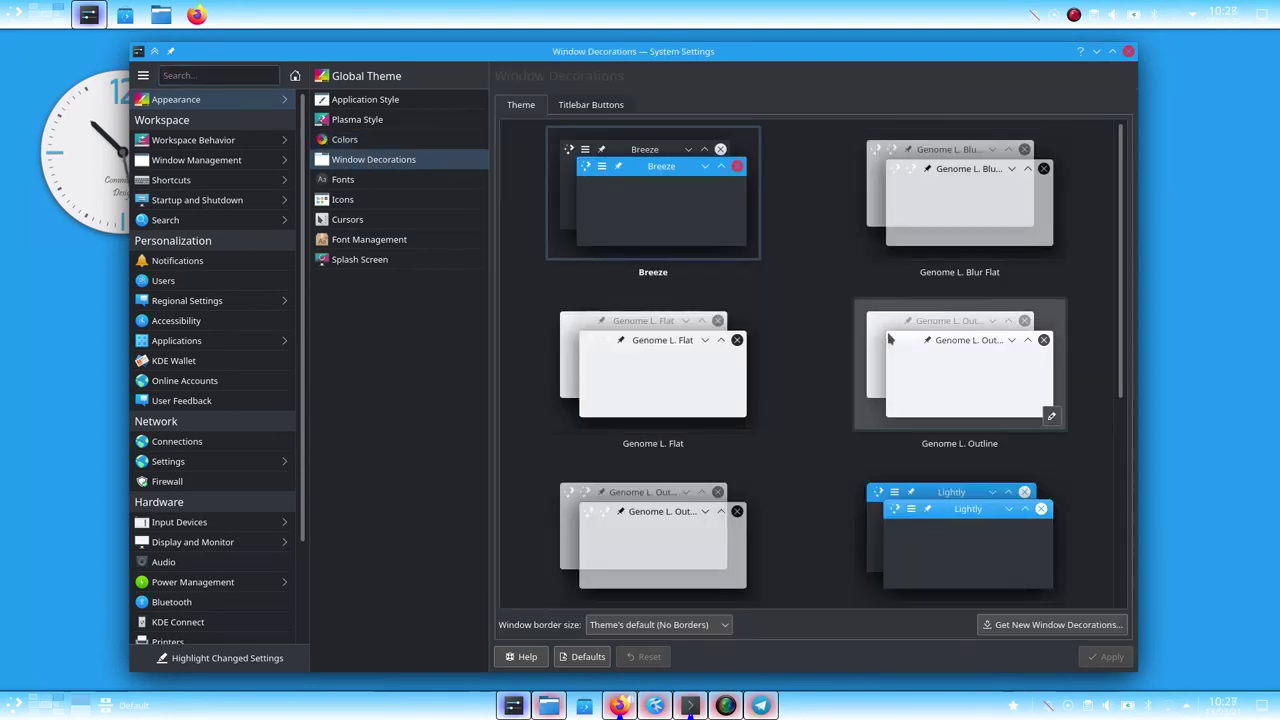
Select and apply the Plastik window decoration.
left_click(1045, 405)
scroll(915, 497, "down", 2)
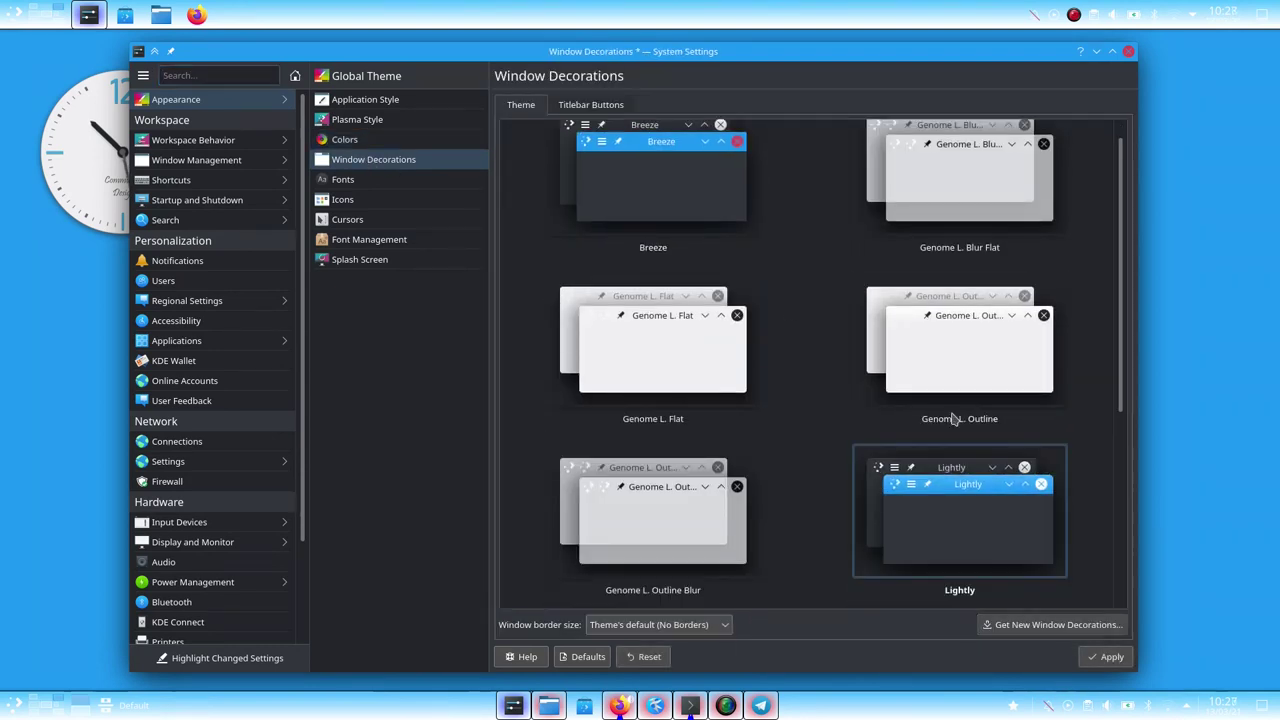
scroll(950, 335, "down", 5)
left_click(646, 337)
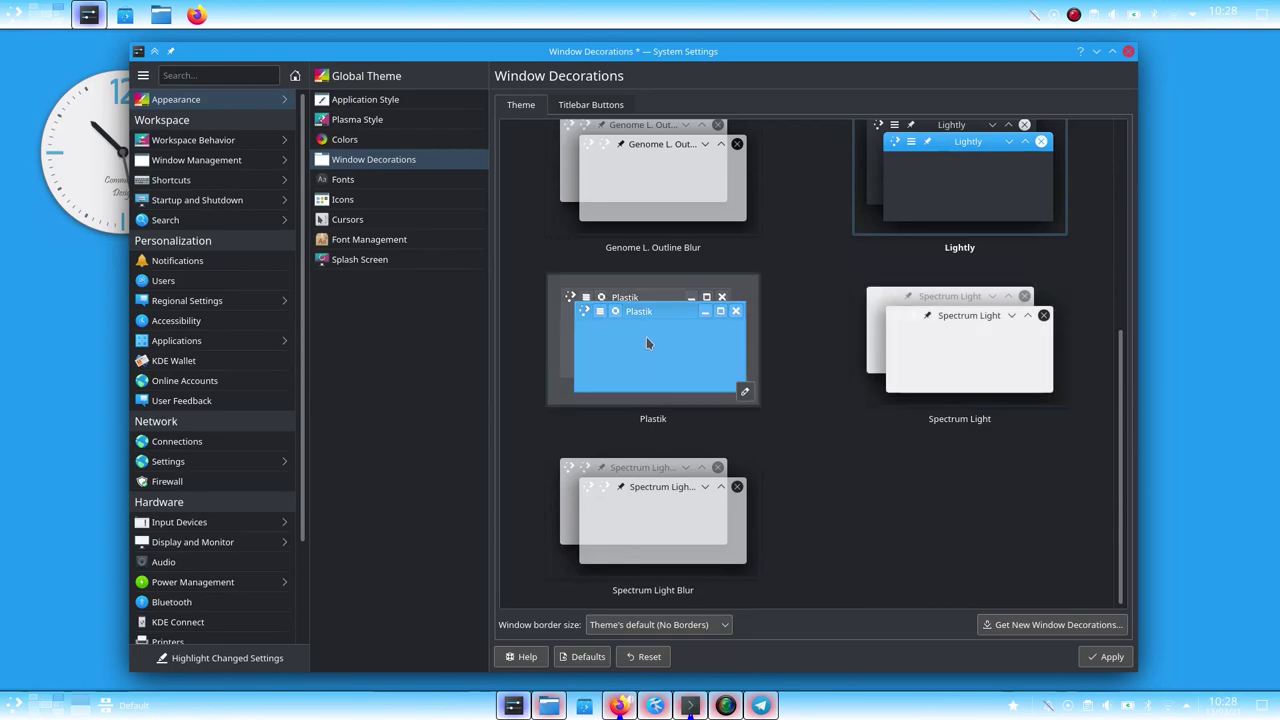
left_click(1104, 658)
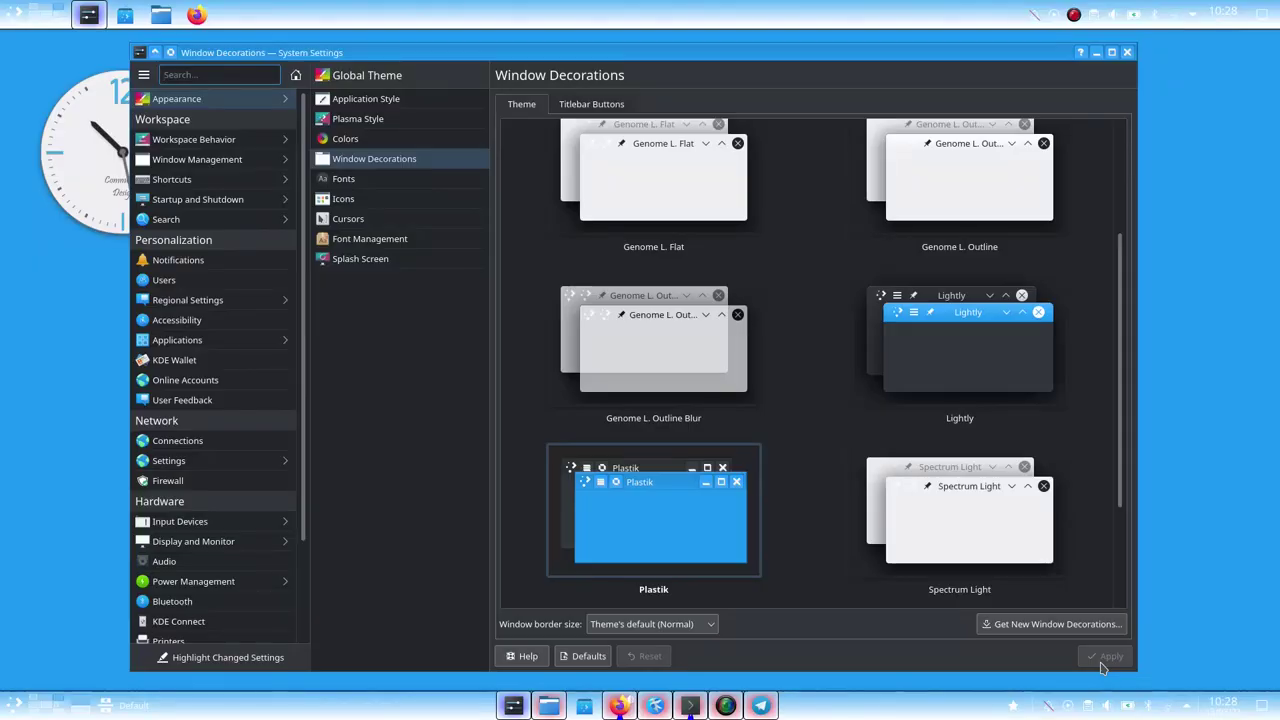
Apply the Adwaita icon theme and close System Settings.
left_click(336, 180)
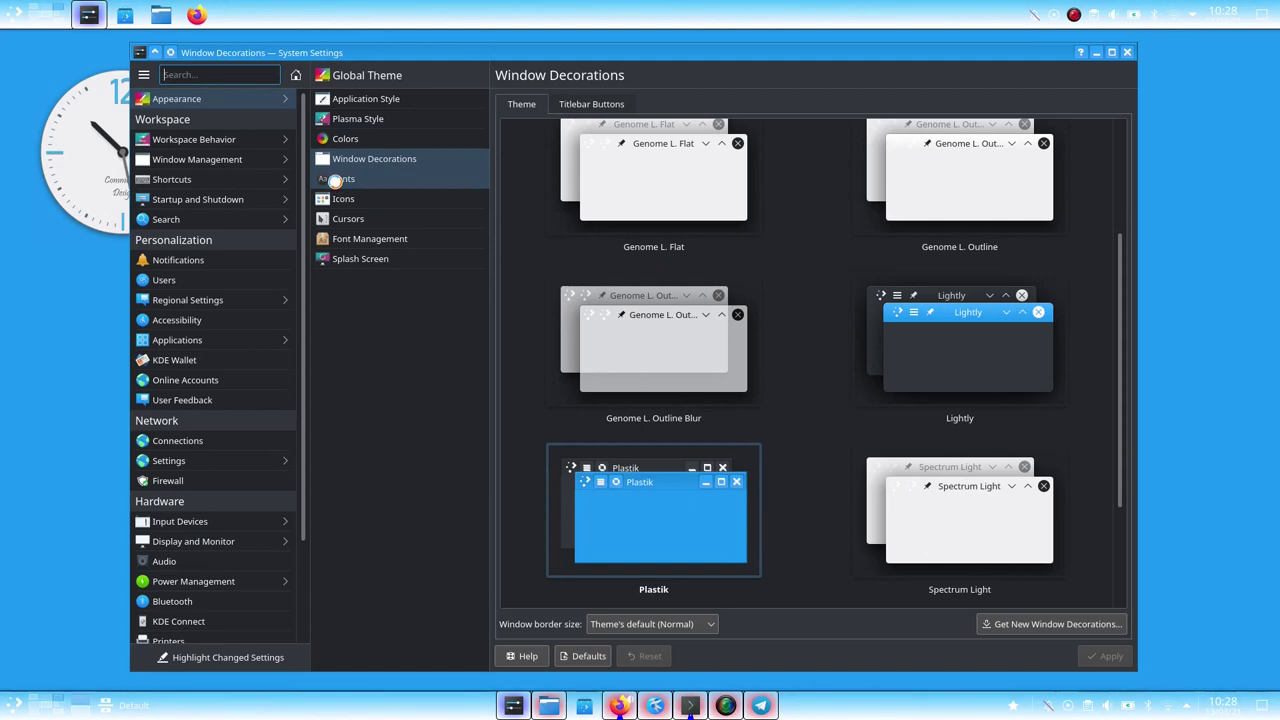
left_click(338, 200)
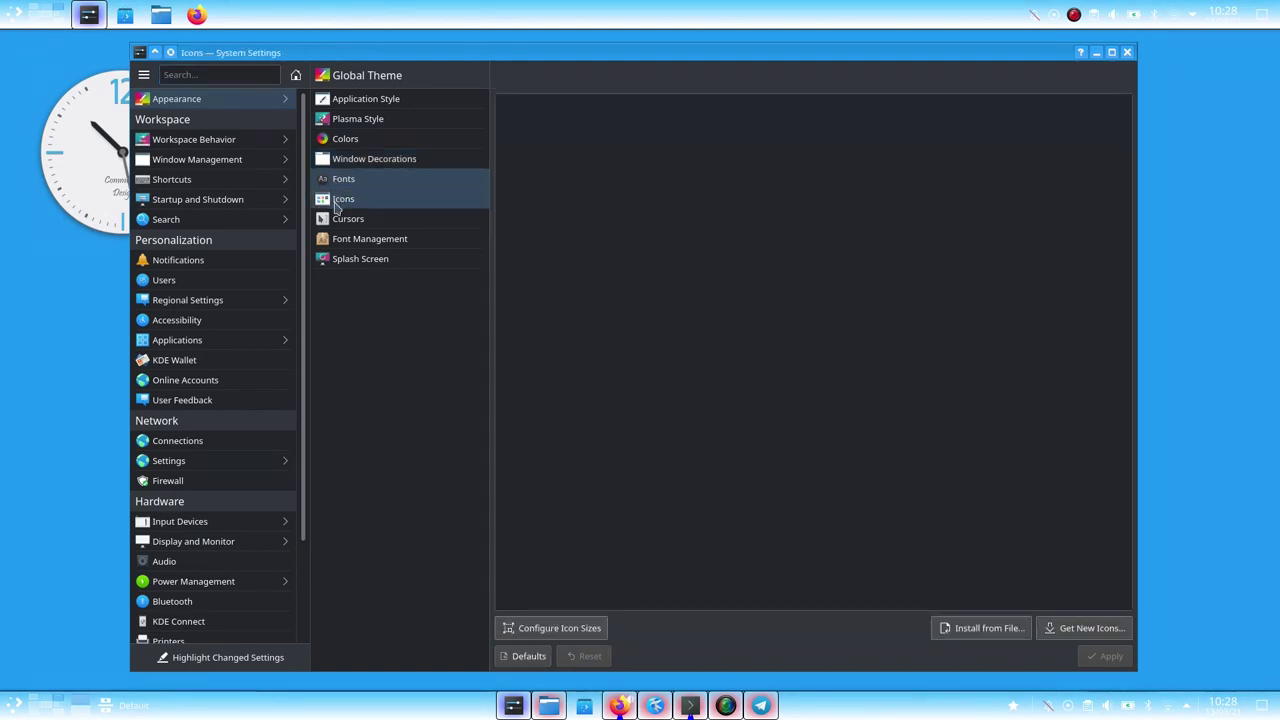
left_click(580, 145)
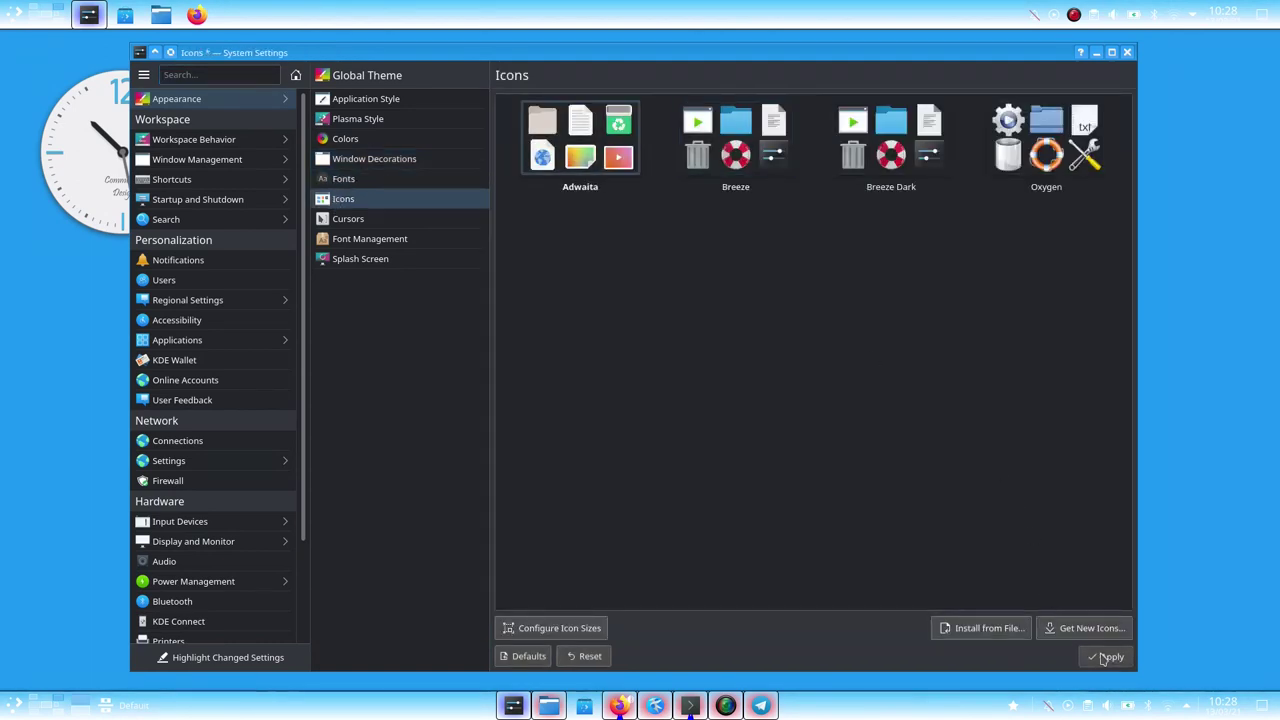
left_click(1106, 656)
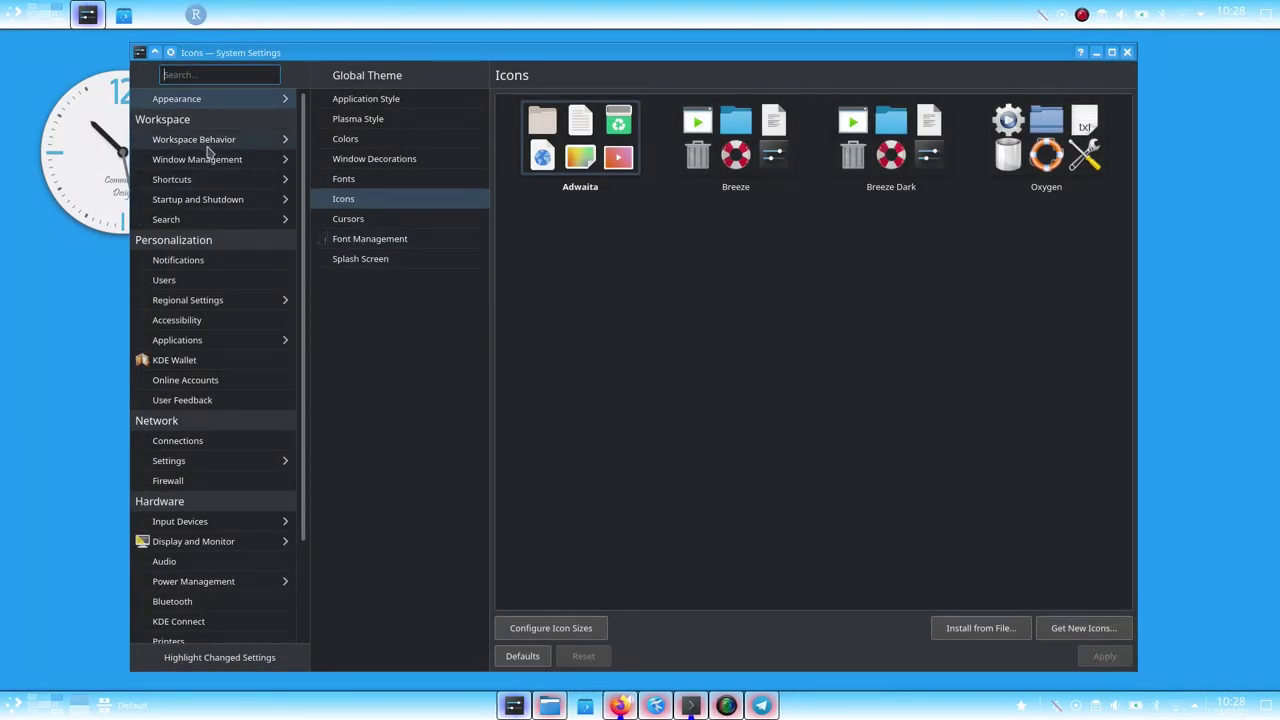
left_click(1127, 53)
Save the altered setup as 'everythingbroken' and reapply the 'default' customization.
left_click(1021, 706)
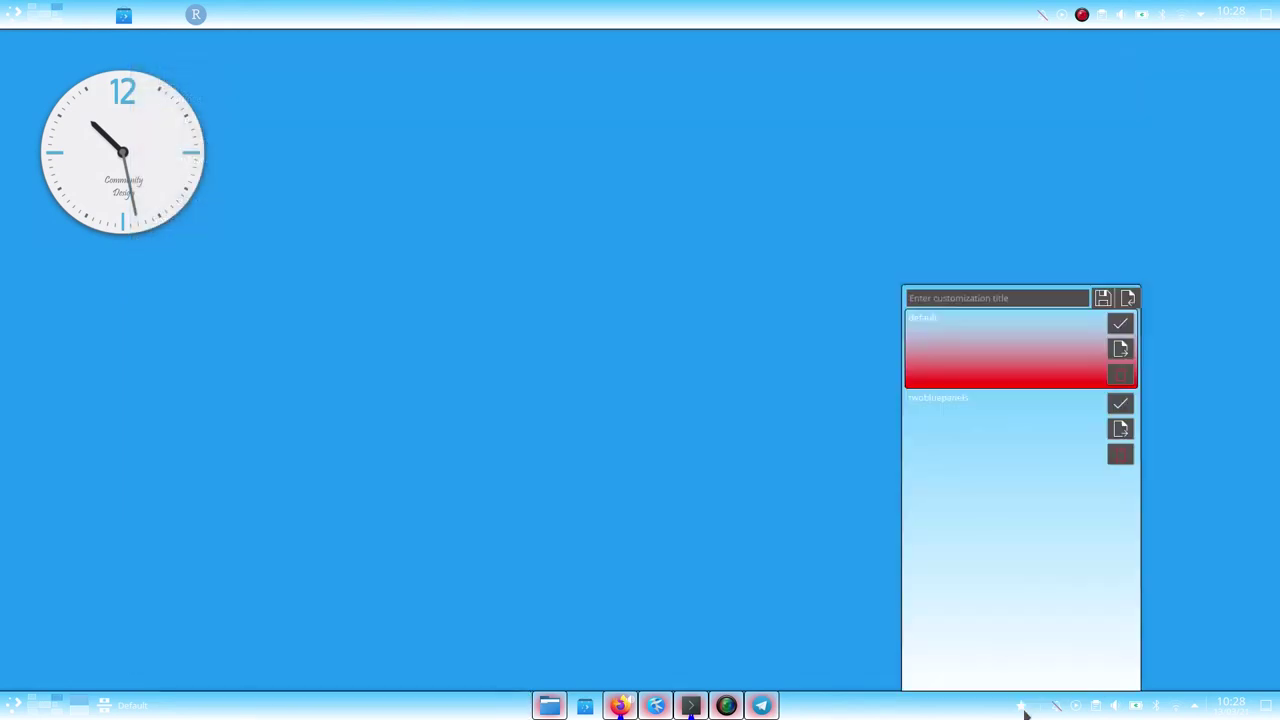
left_click(995, 297)
type("everythingbroken")
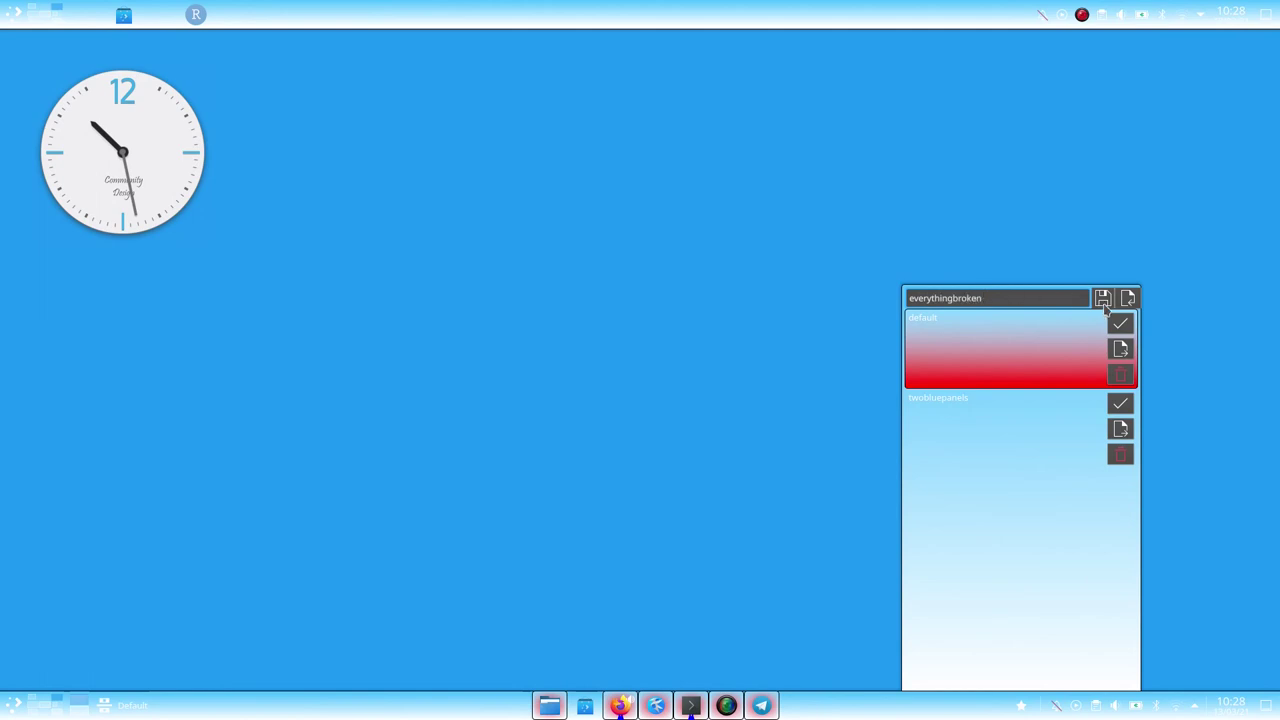
left_click(1103, 300)
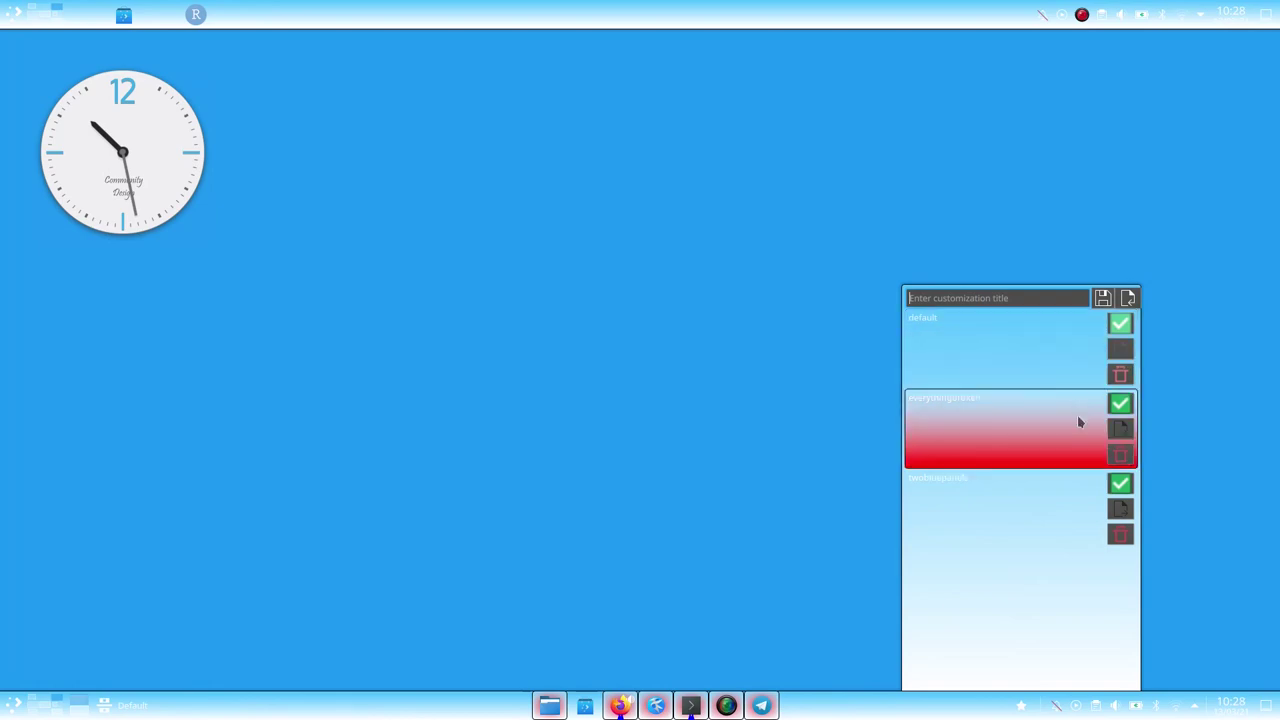
left_click(1122, 324)
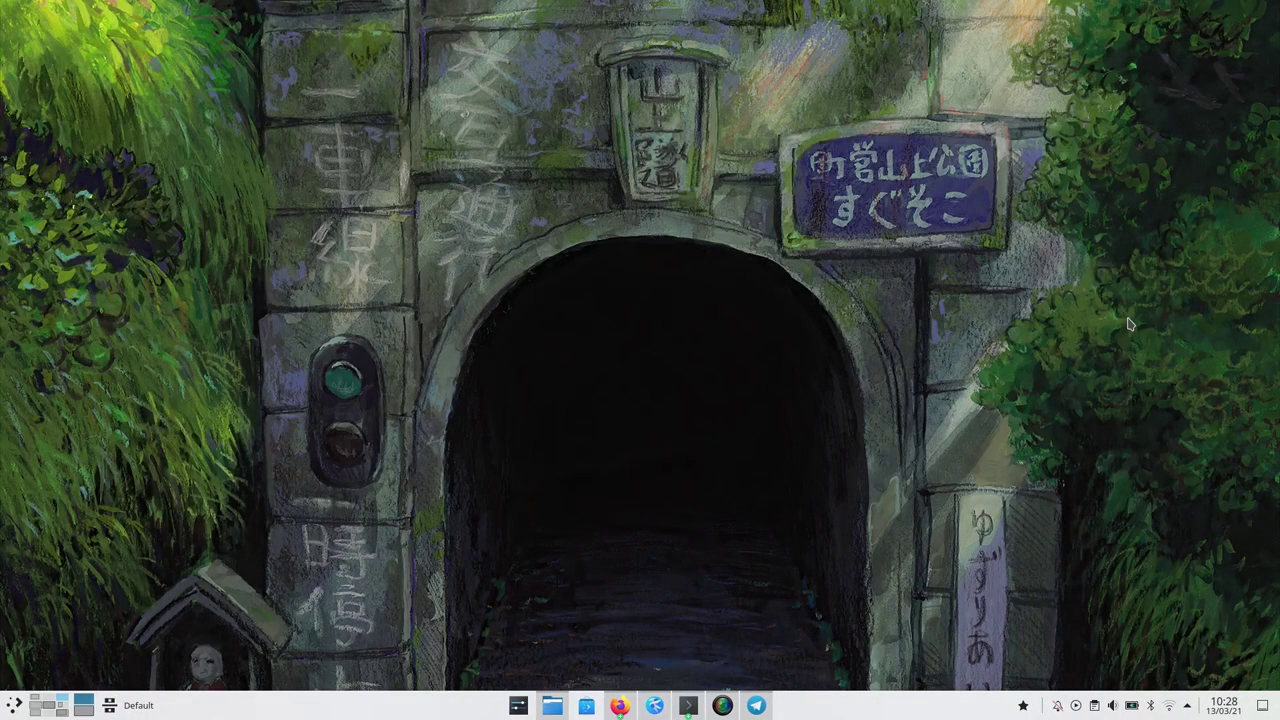
Apply the everythingbroken customization from the Customization Saver applet's saved list.
left_click(1022, 706)
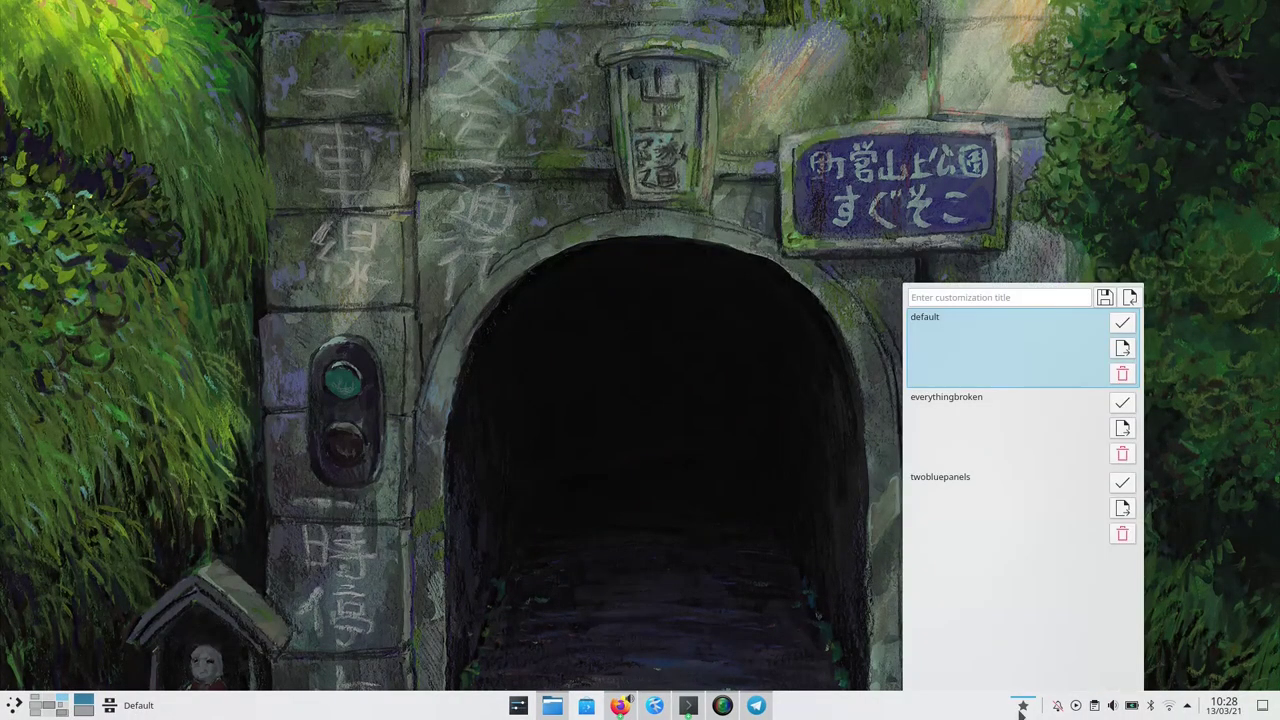
left_click(1123, 406)
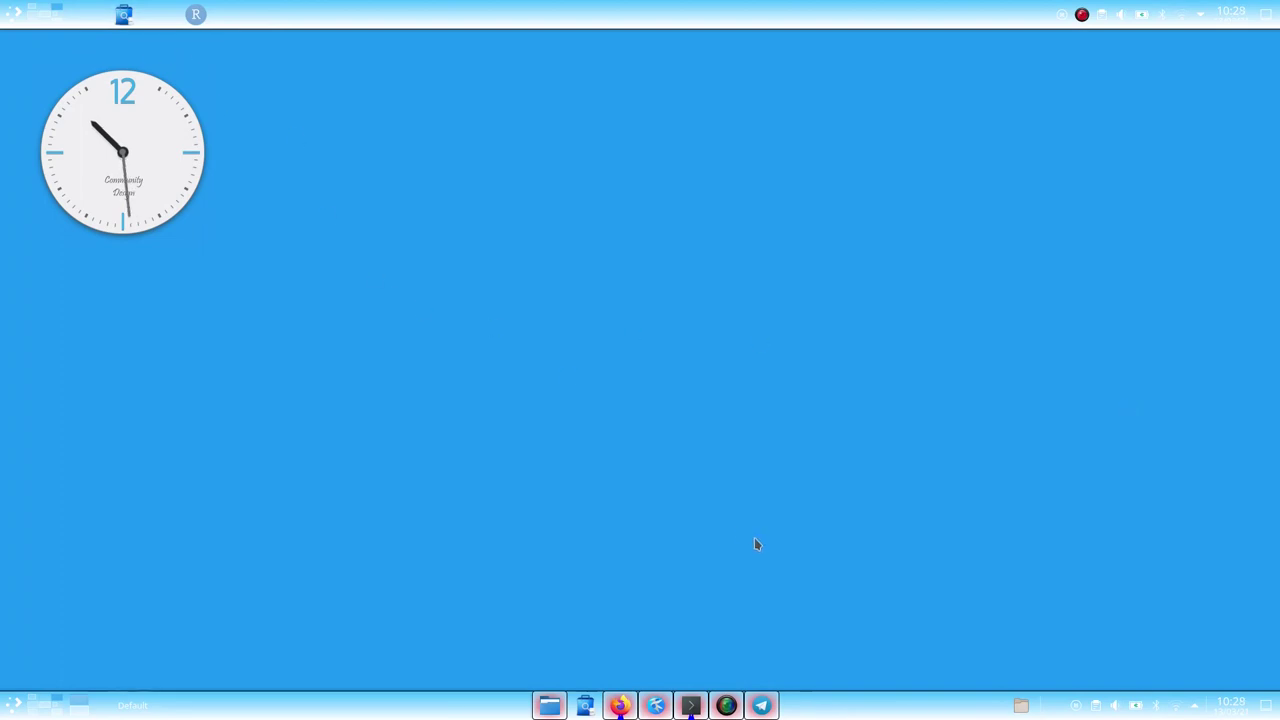
left_click(1019, 708)
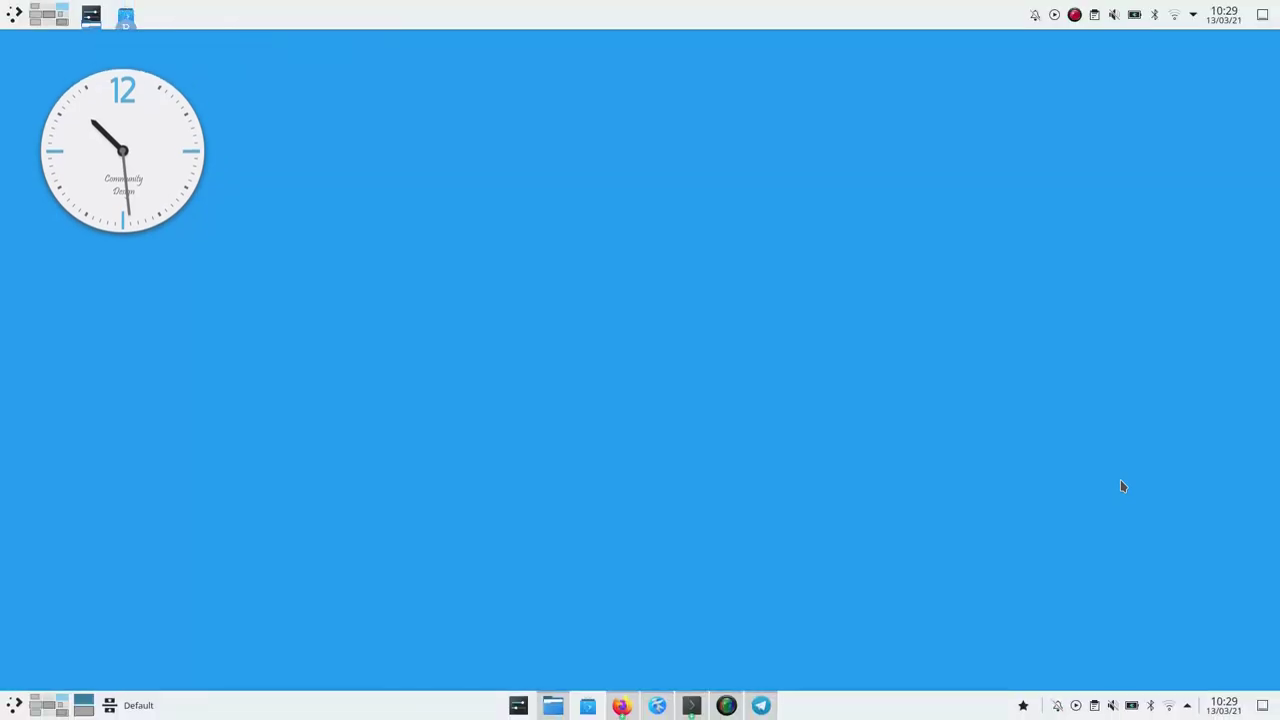
Reopen the saved customizations list showing default, everythingbroken and twobluepanels.
left_click(1024, 706)
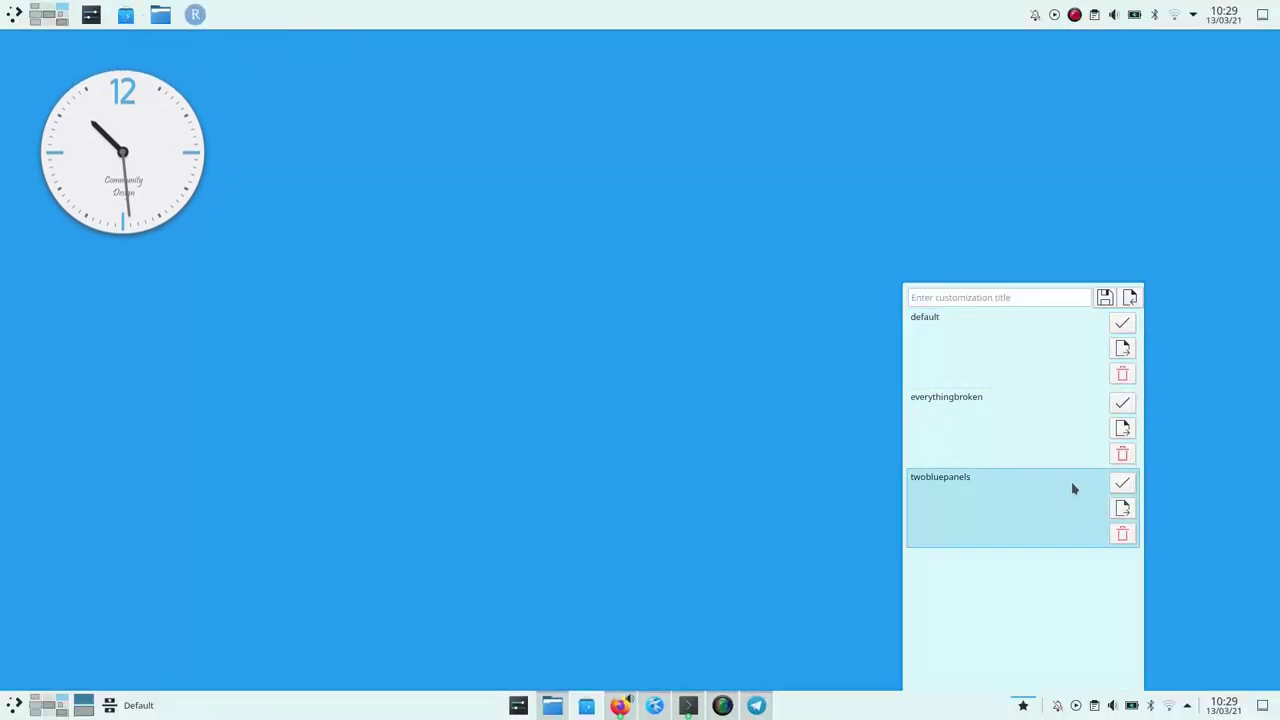
Export the everythingbroken customization as a tar.gz archive into Downloads.
left_click(1122, 428)
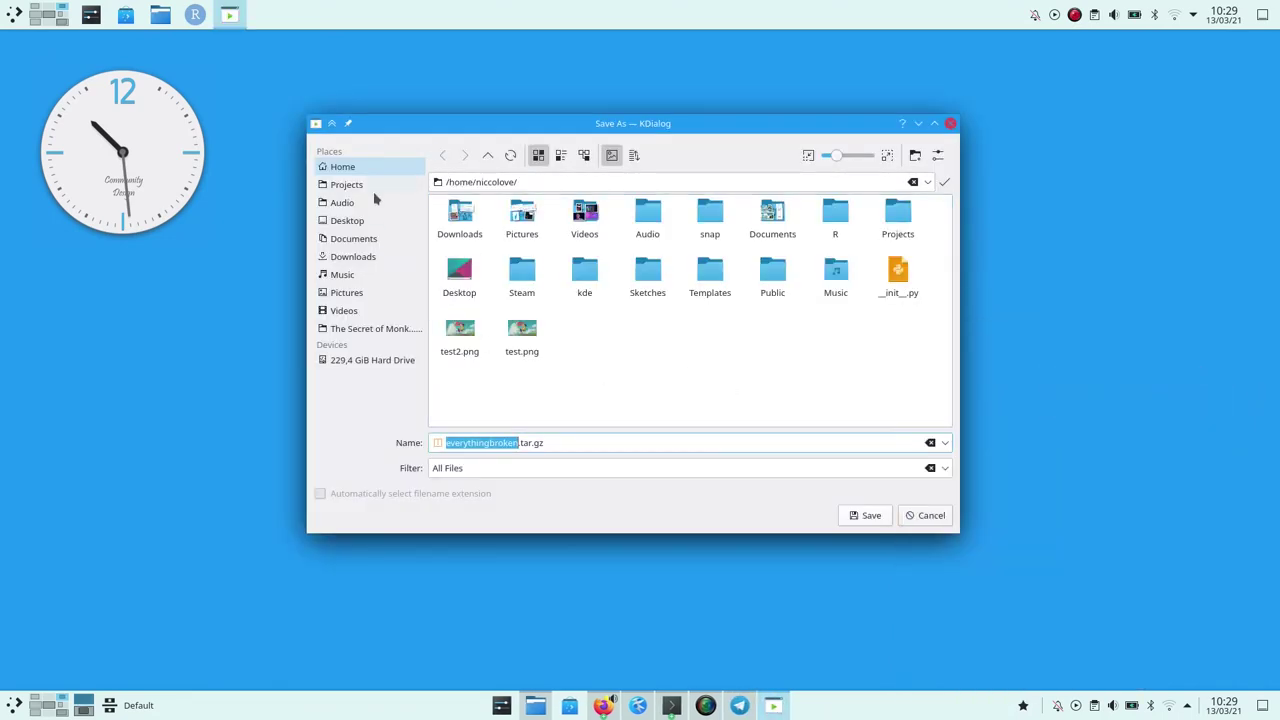
left_click(340, 256)
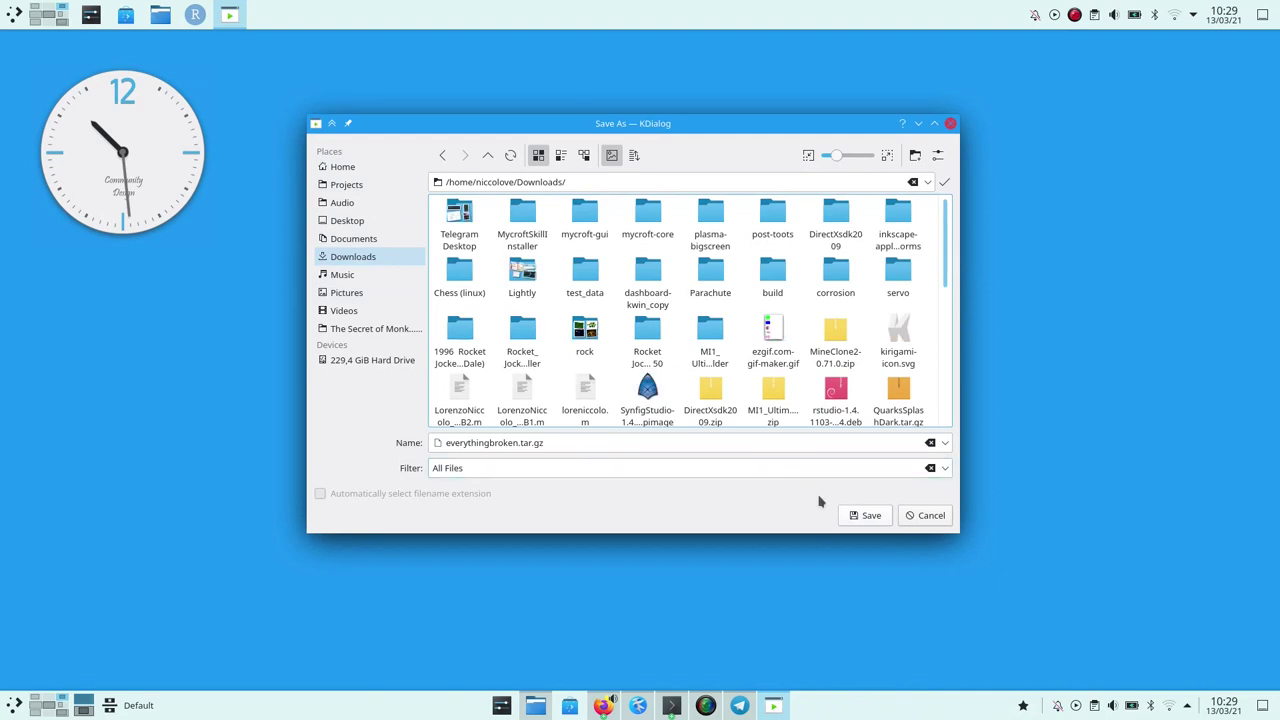
left_click(852, 517)
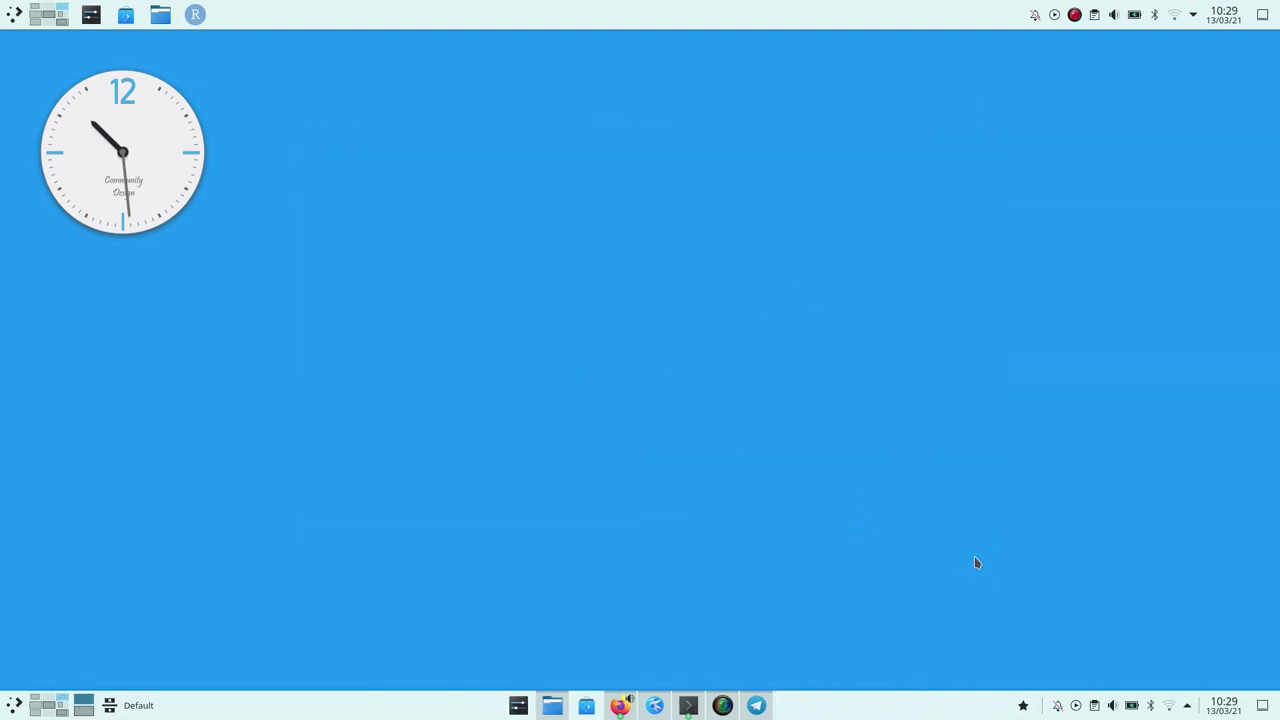
Start importing a customization, browsing to the Downloads folder in the file dialog.
left_click(1024, 706)
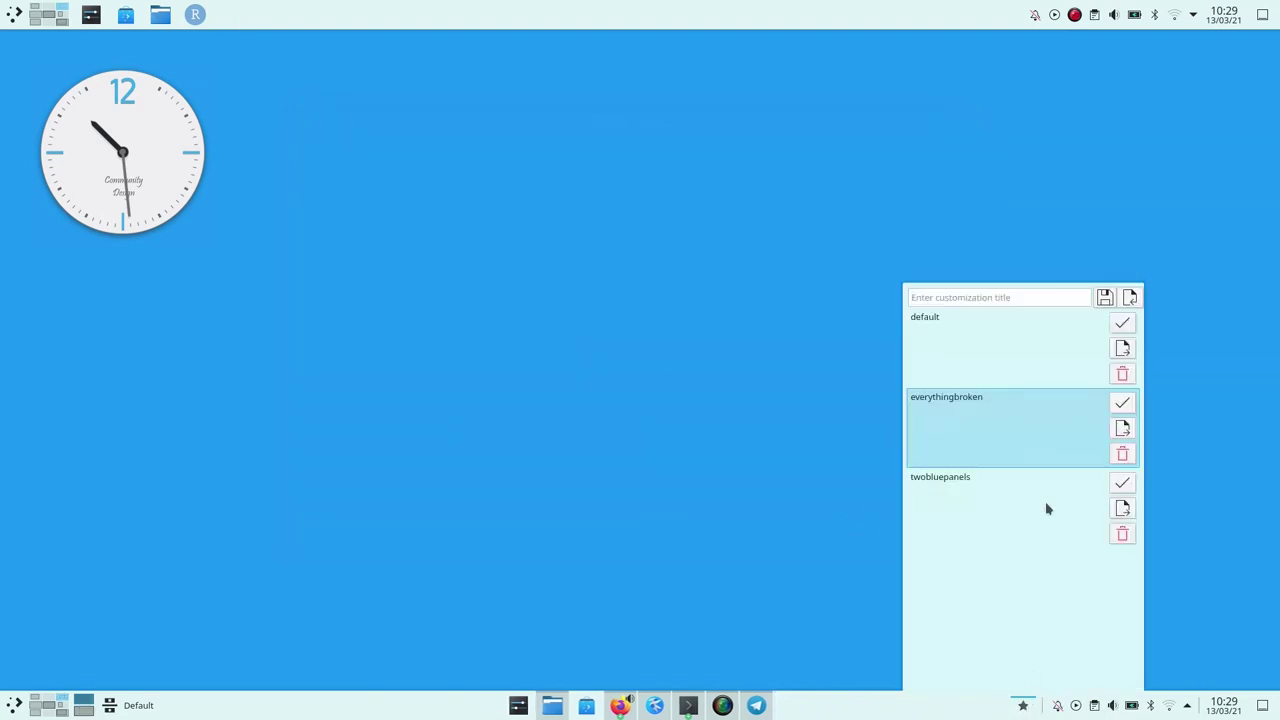
left_click(1130, 297)
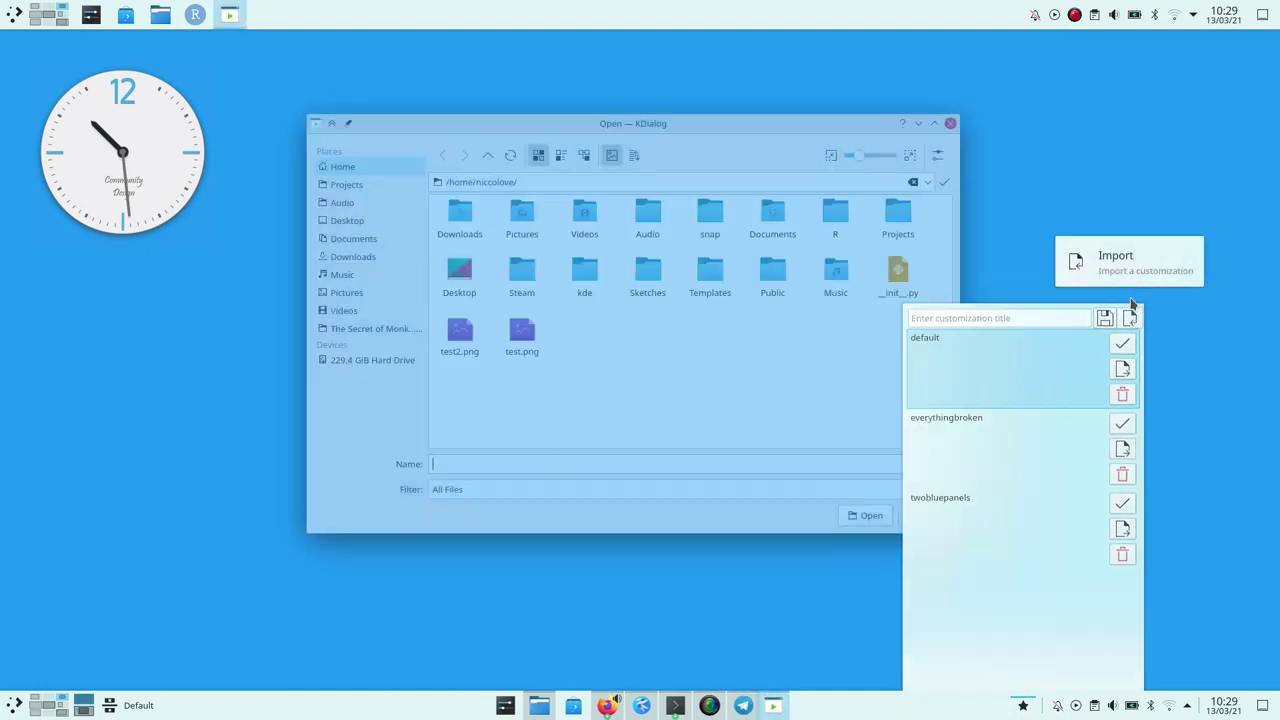
left_click(360, 257)
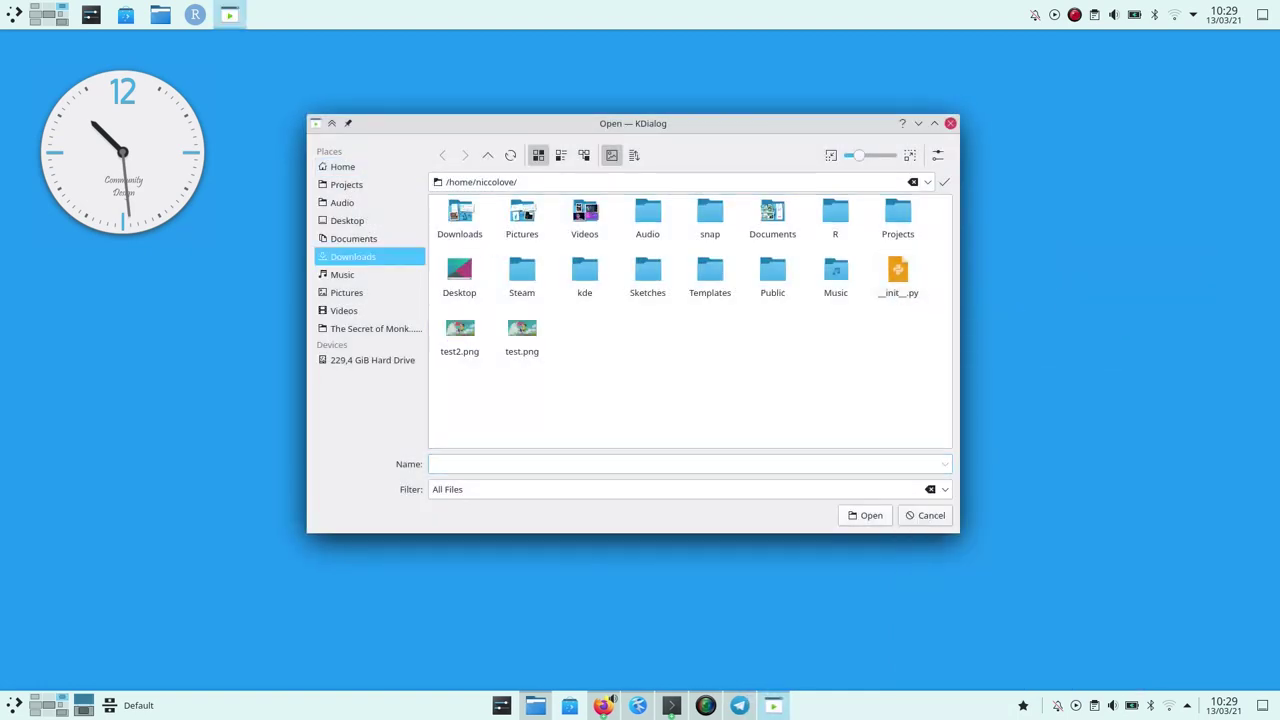